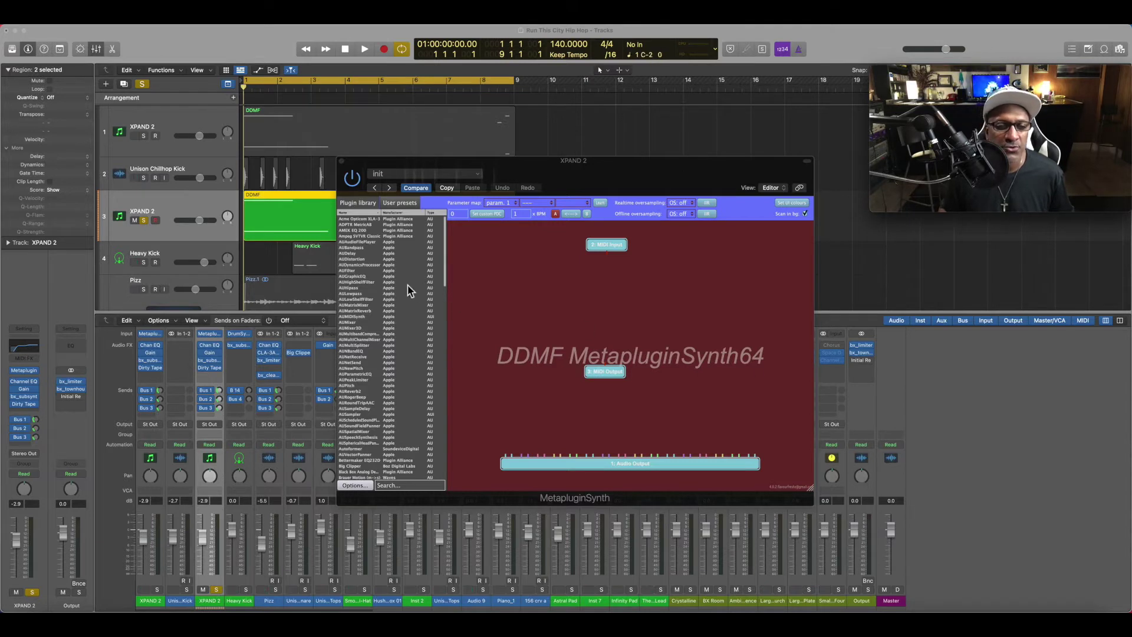
- Add the Xpand!2_x64 instrument from the plugin library to the graph and arrange its editor beside the MetapluginSynth window
scroll(384, 478, down, 15)
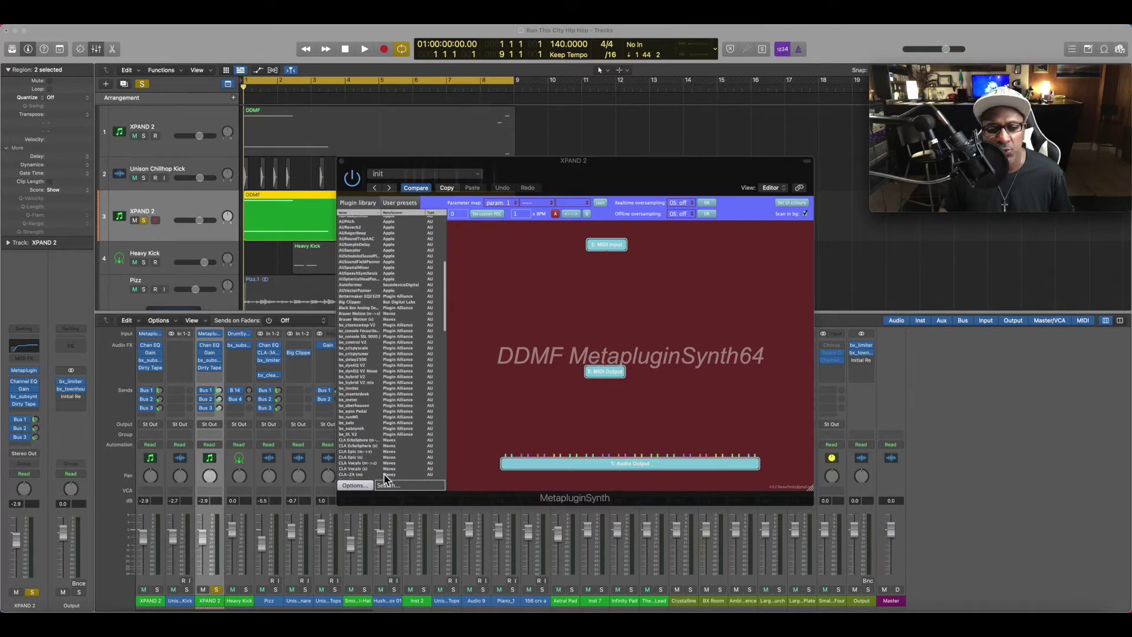
scroll(384, 477, down, 5)
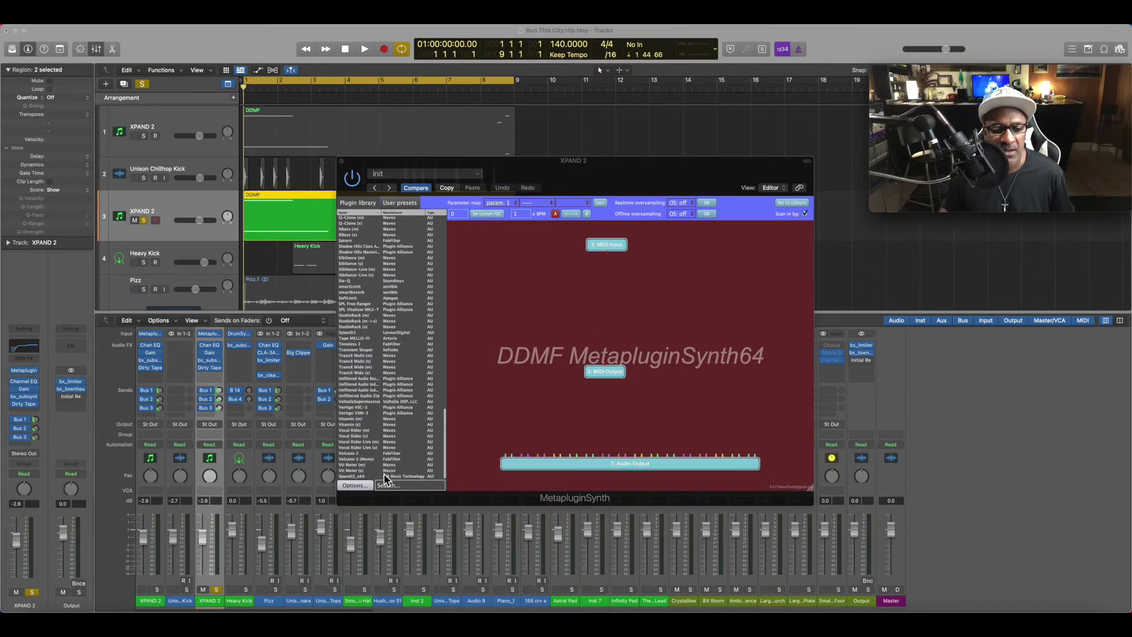
double_click(357, 475)
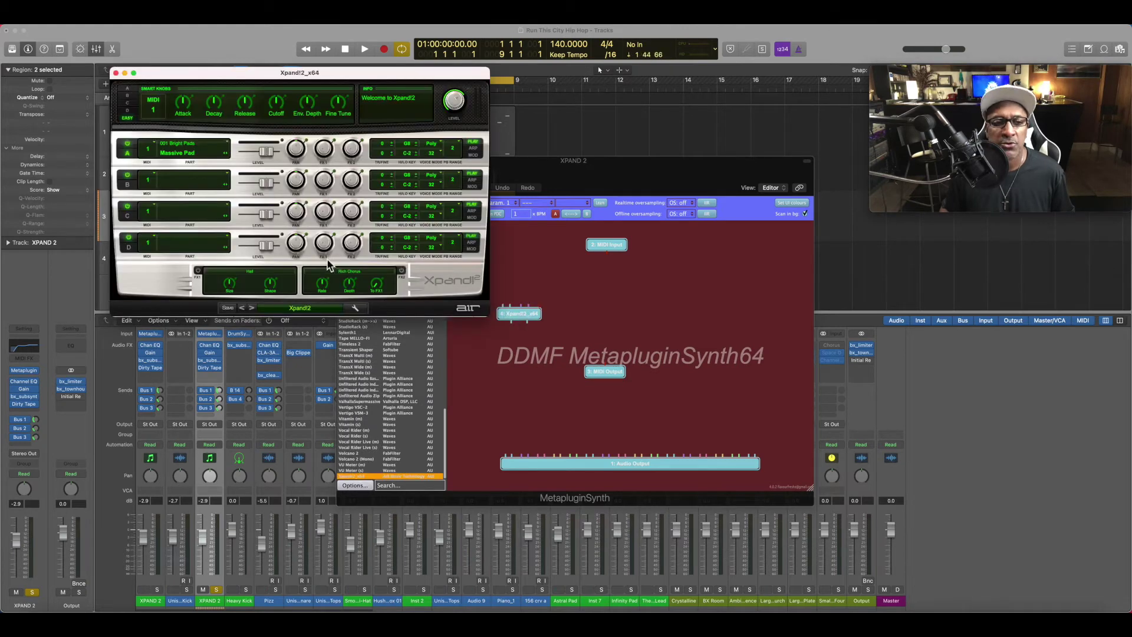
drag(383, 79, 308, 155)
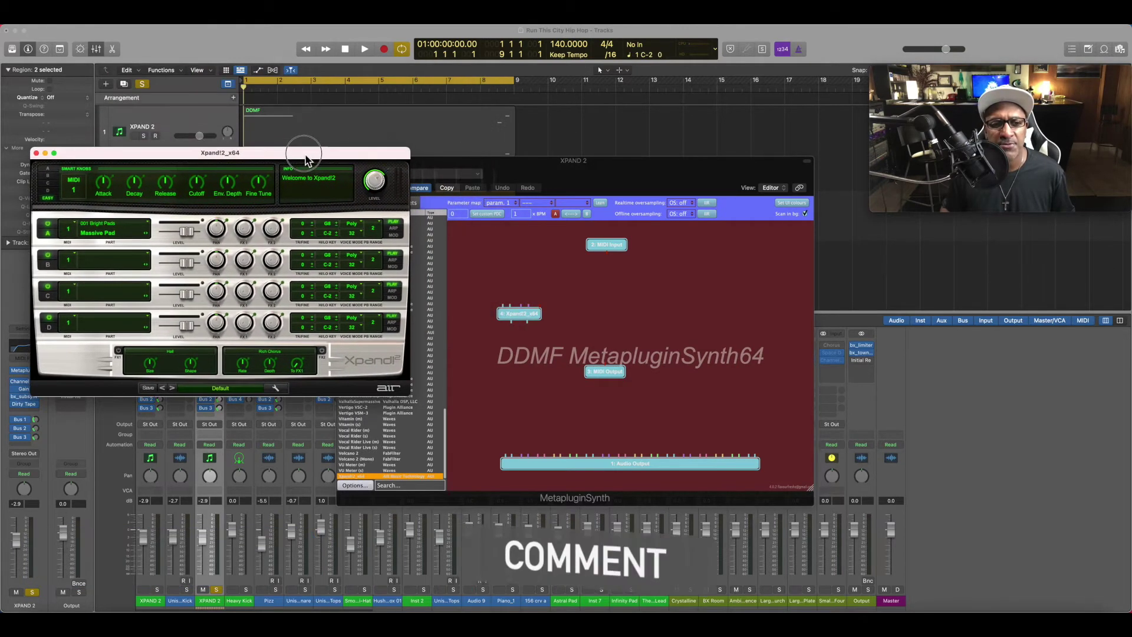
drag(526, 177, 601, 170)
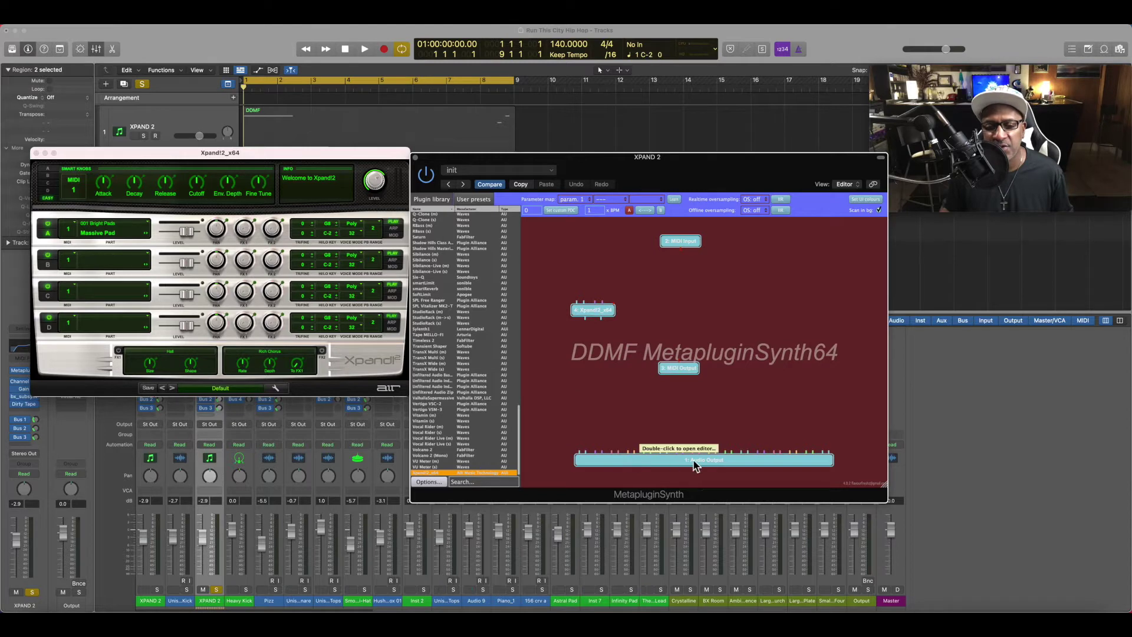
- Wire the MIDI Input to Xpand!2 and connect both of its audio outputs to the first two Audio Output channels
click(684, 256)
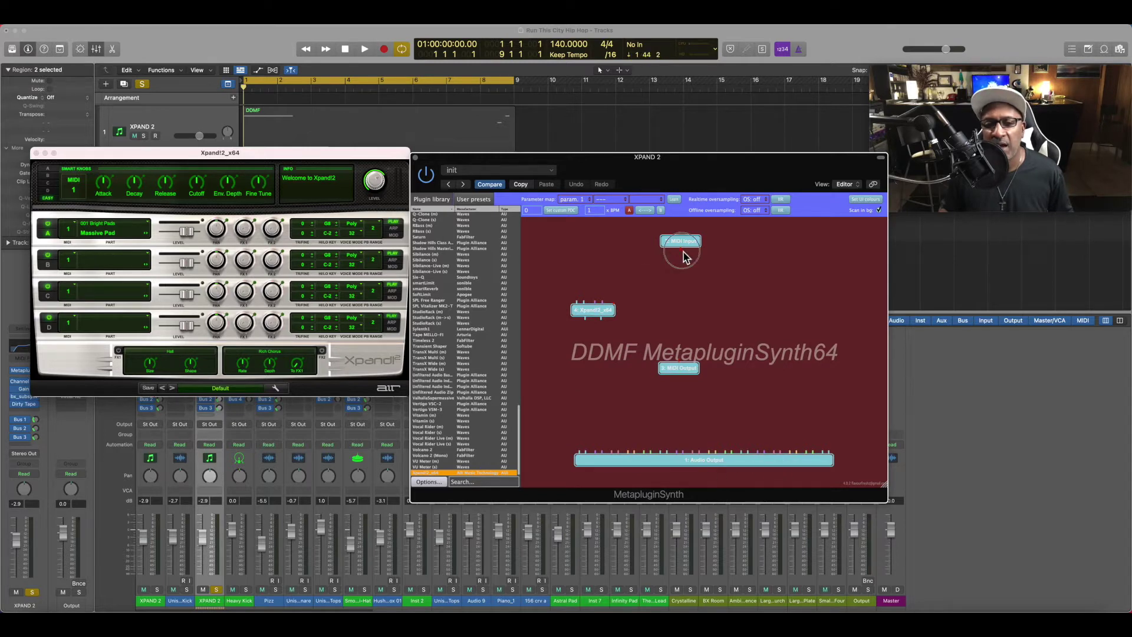
drag(684, 255, 616, 307)
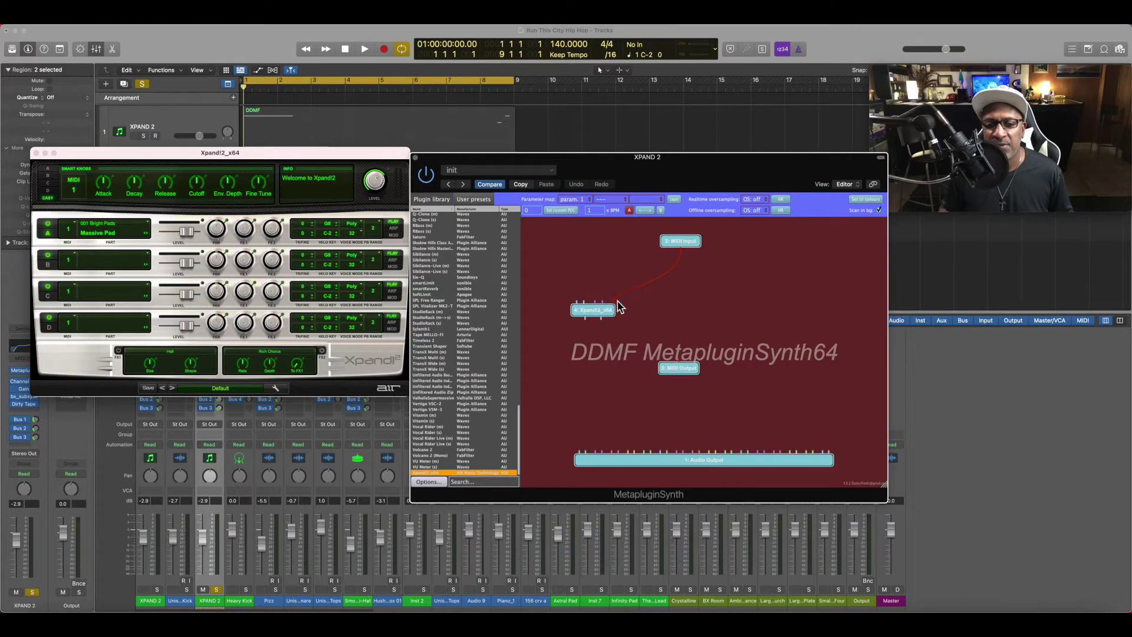
drag(602, 316, 588, 454)
drag(585, 317, 581, 453)
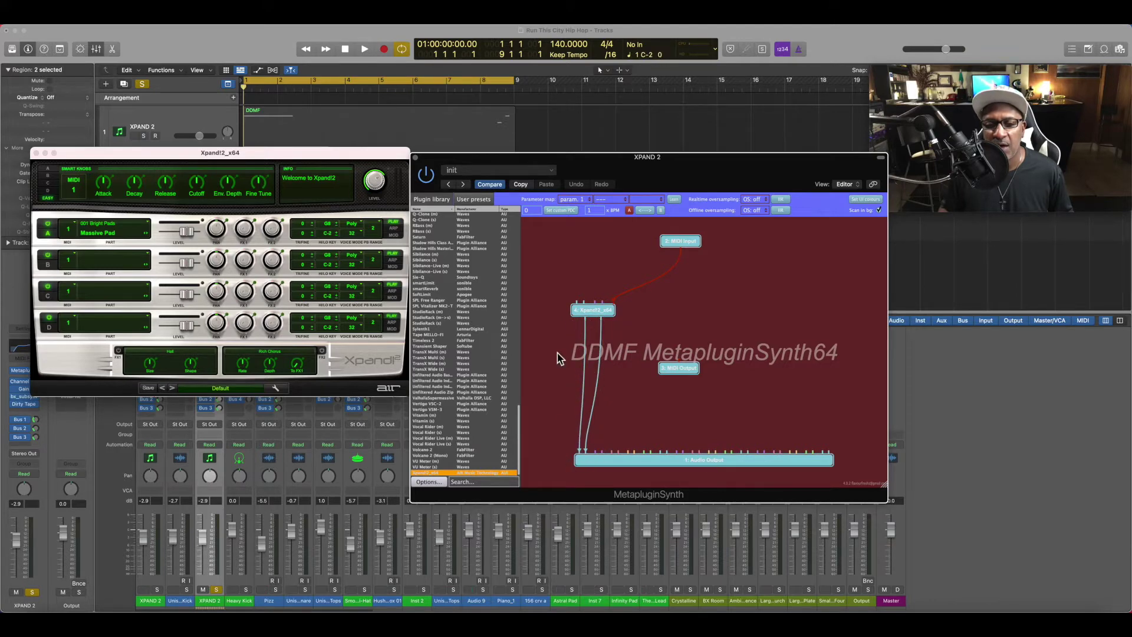
- Audition the 20 Gentle Call soft lead preset in Xpand!2, and replace it with the action pad preset 03 Mystery Pad
click(221, 389)
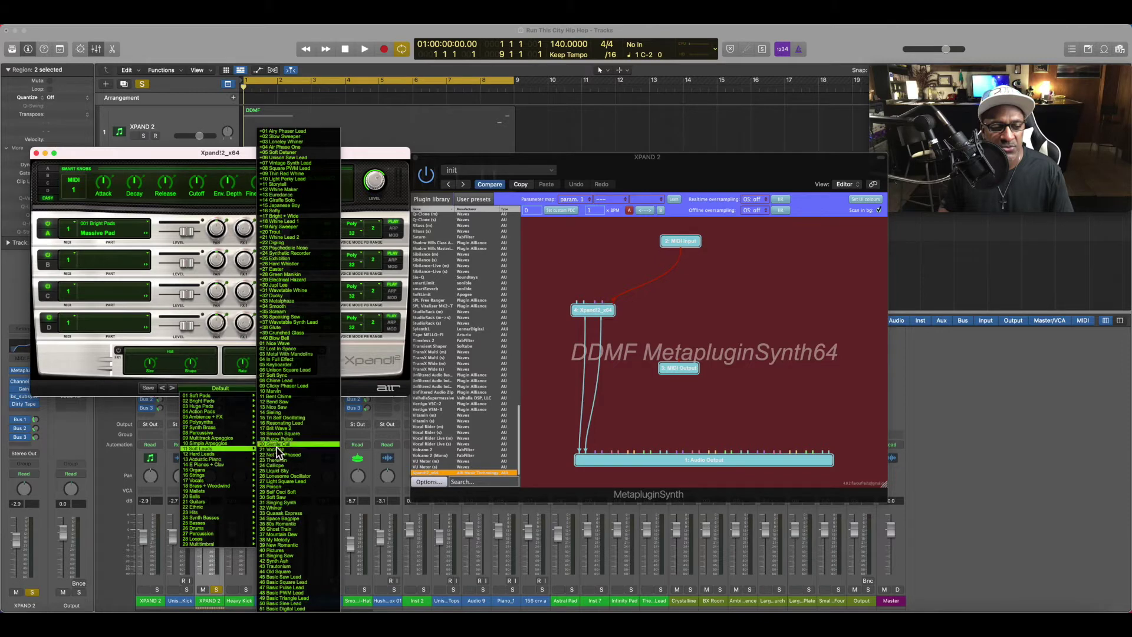
click(279, 452)
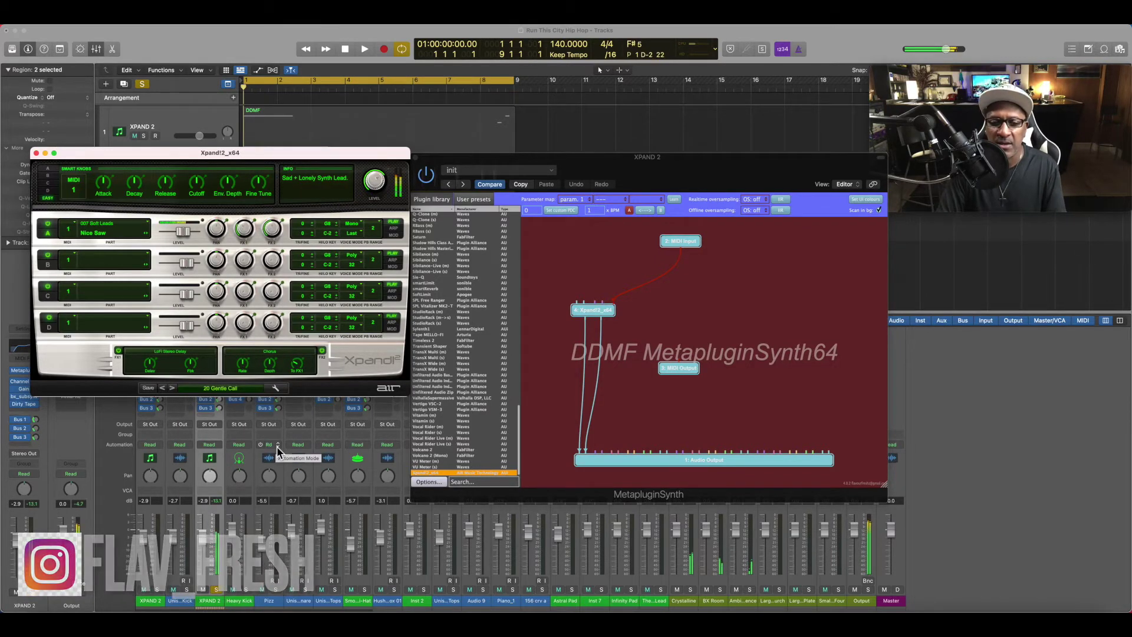
click(235, 389)
mouse_move(236, 412)
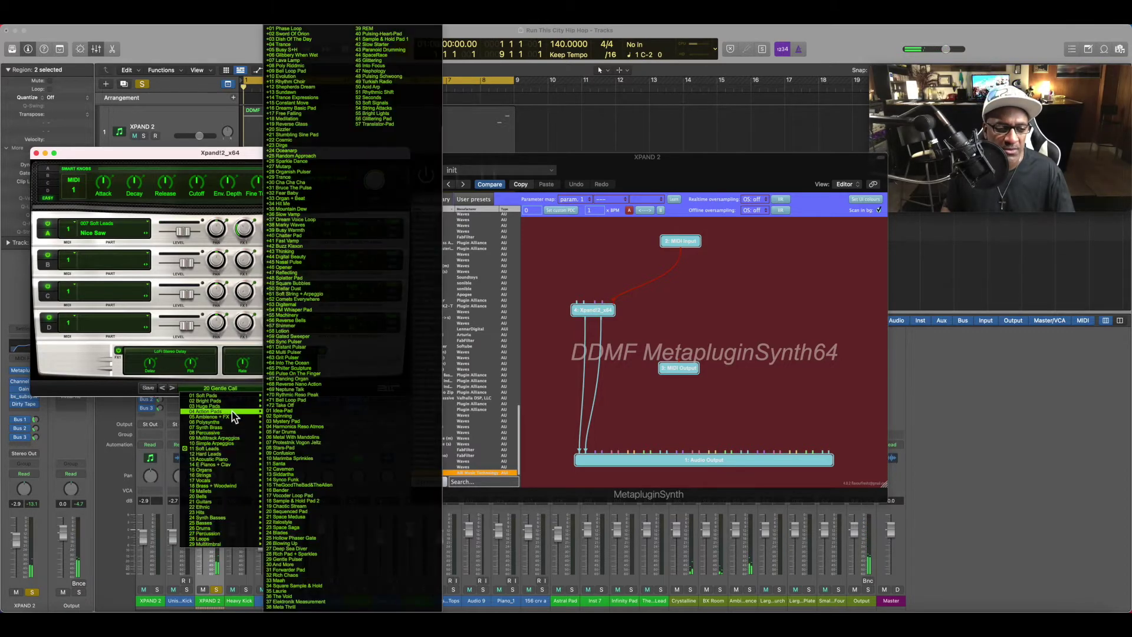
click(303, 421)
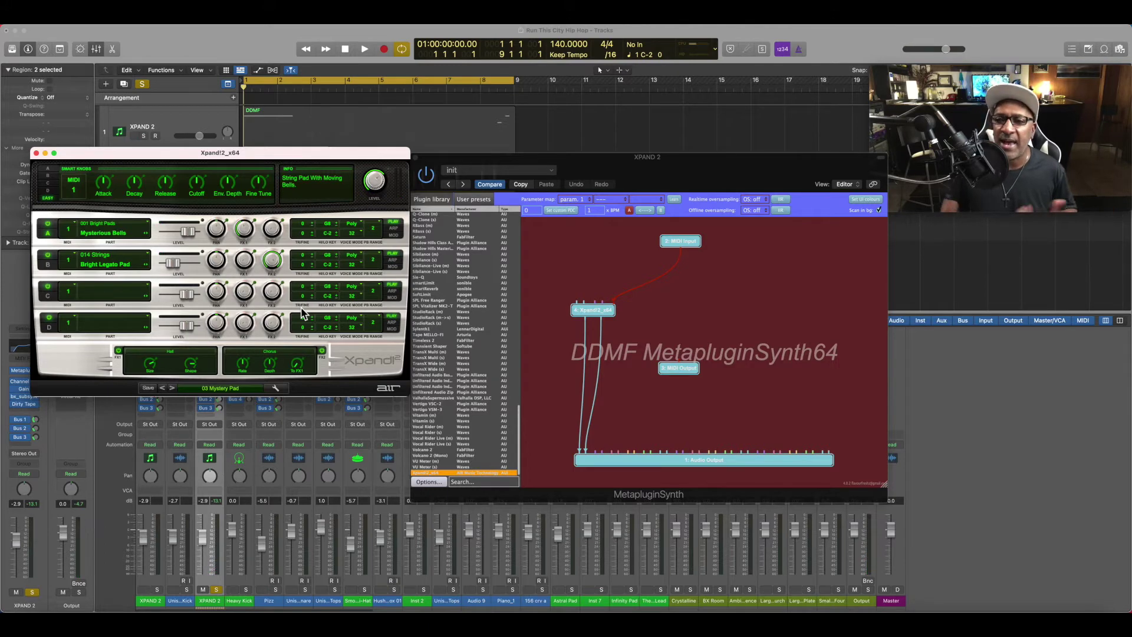
- Assign the Whine Maker Bank 2+ sound from 007 Soft Leads to part C of Xpand!2
click(146, 290)
mouse_move(147, 326)
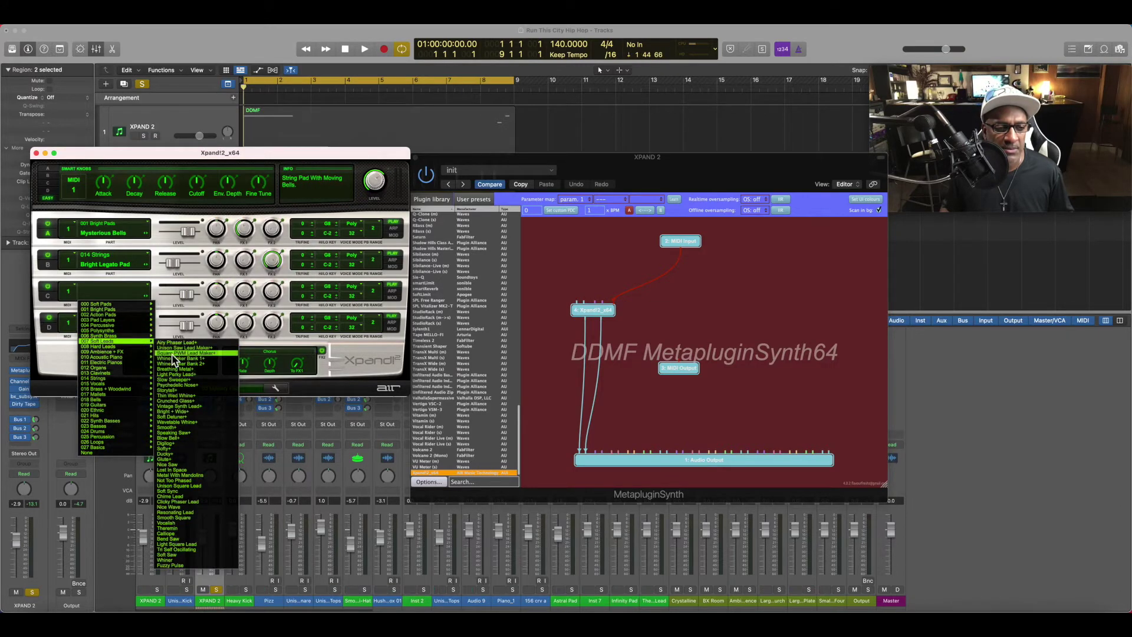
click(174, 364)
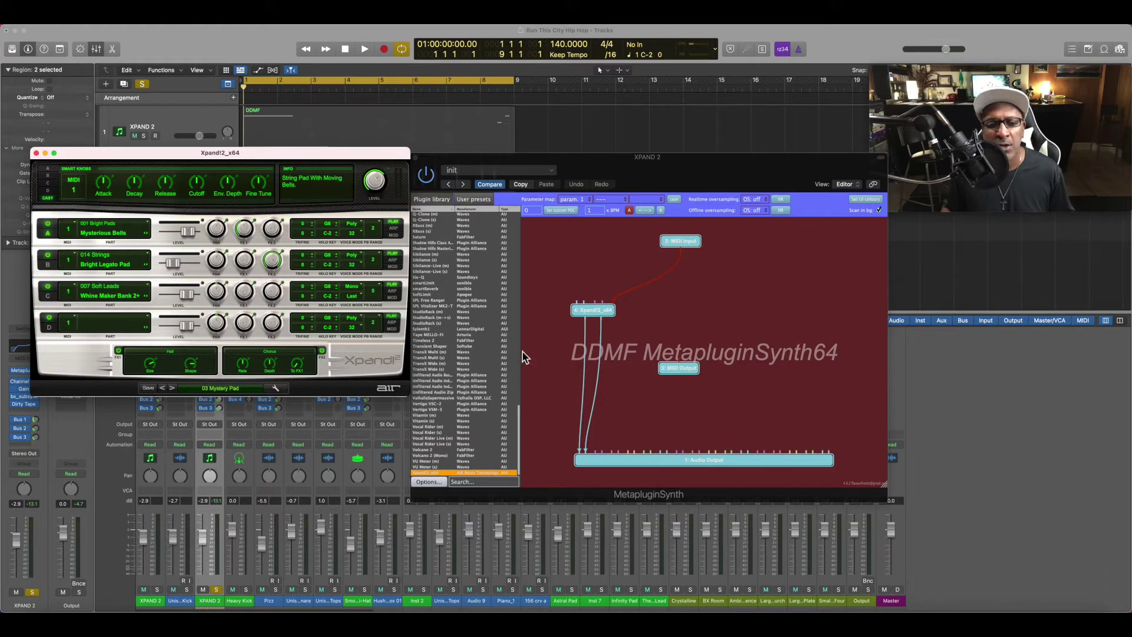
- Add a second Xpand!2_x64 to the graph and wire it from the MIDI Input to the first two Audio Output channels
drag(485, 473, 765, 319)
drag(681, 242, 584, 458)
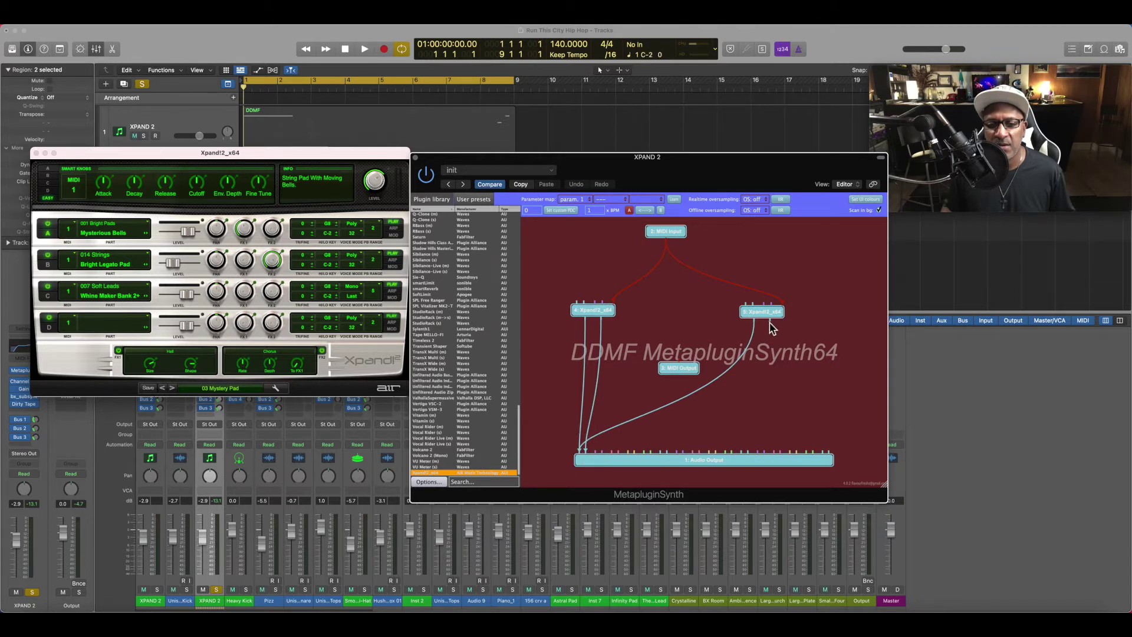
drag(769, 318, 585, 457)
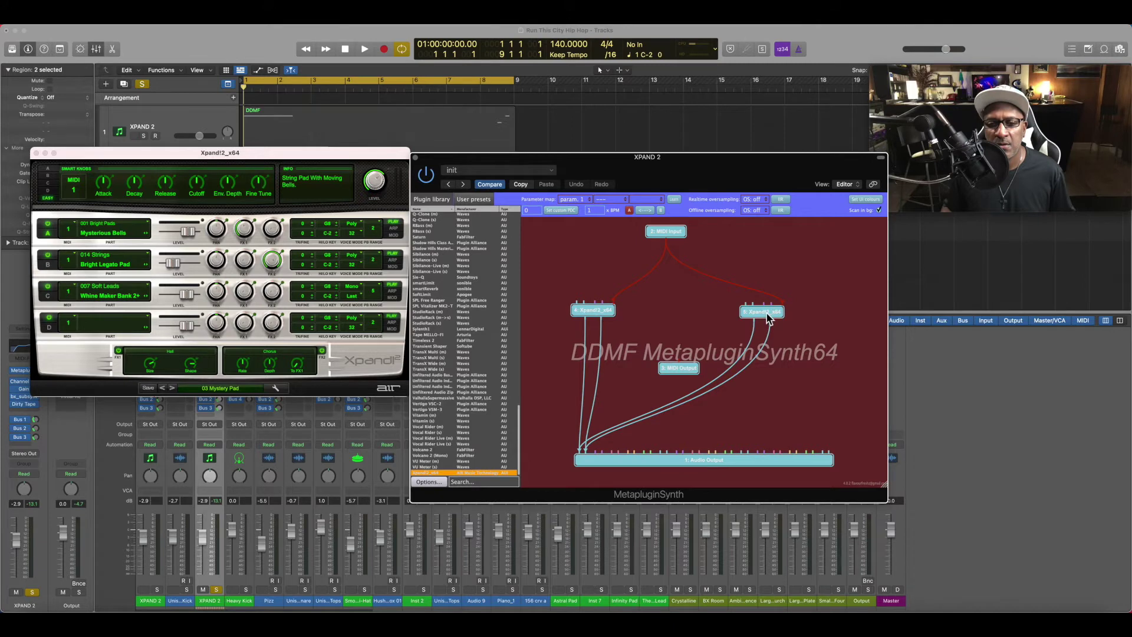
- Open the second Xpand!2's editor and arrange the windows so both synths and the routing graph are visible
double_click(769, 317)
drag(388, 204, 902, 175)
drag(579, 170, 537, 280)
drag(733, 171, 841, 211)
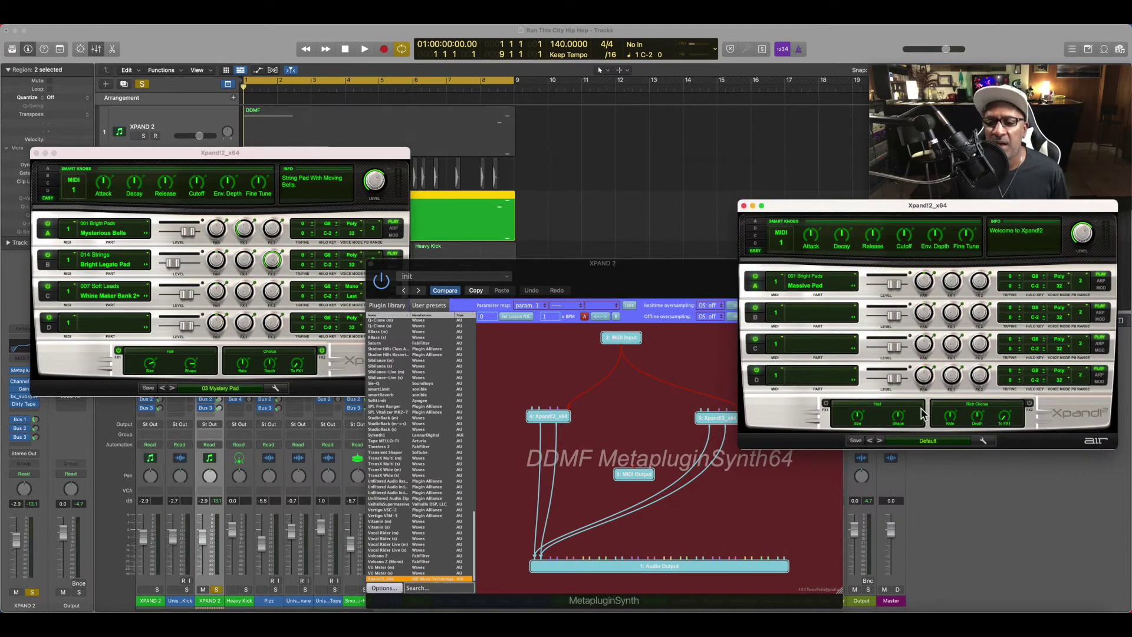
- Load the polysynth preset +55 Thick N Classic in the second Xpand!2 and switch off the first synth's built-in effects
click(936, 444)
mouse_move(925, 483)
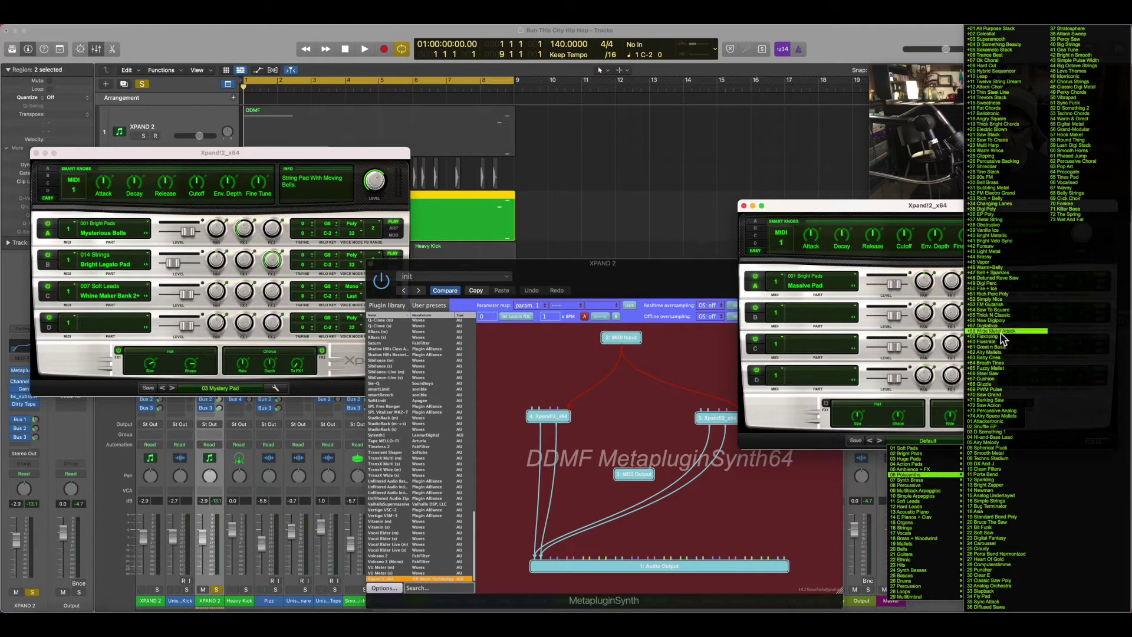
click(1002, 316)
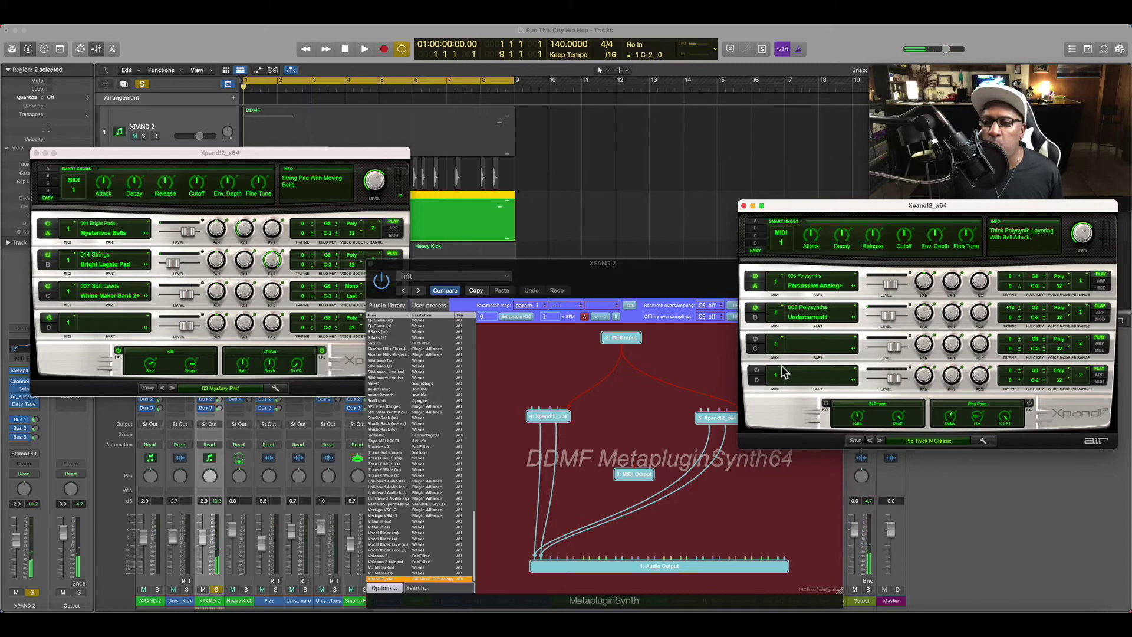
click(118, 352)
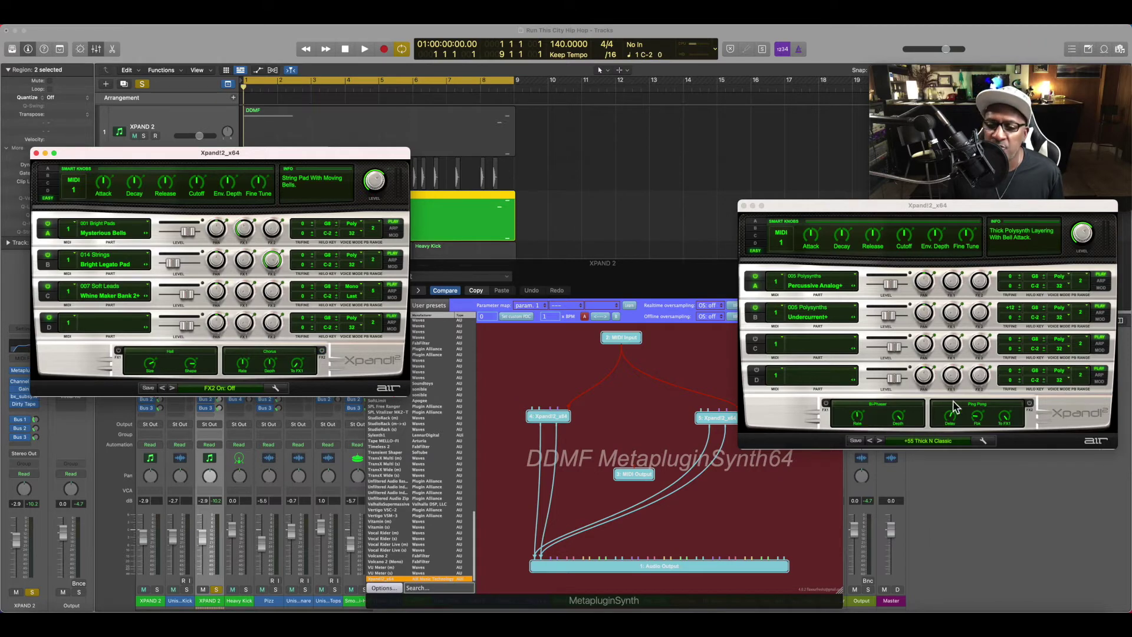
- Find the Waves H-Delay (s) effect in the plugin library and place it in the graph near the first Xpand!2
drag(513, 263, 513, 186)
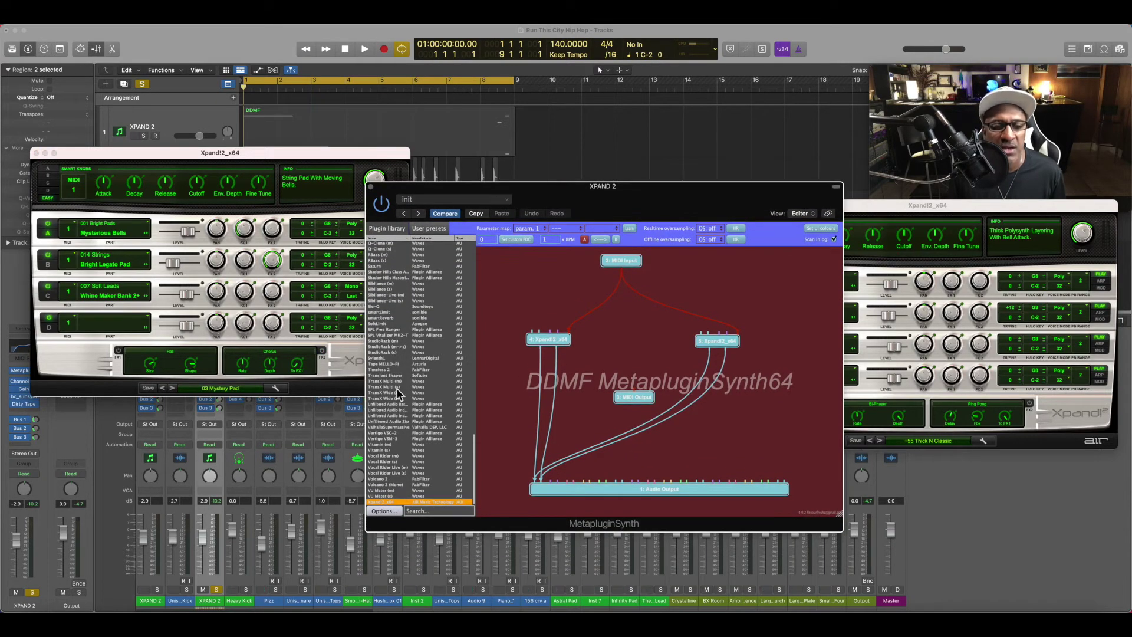
scroll(398, 394, up, 5)
scroll(398, 394, up, 6)
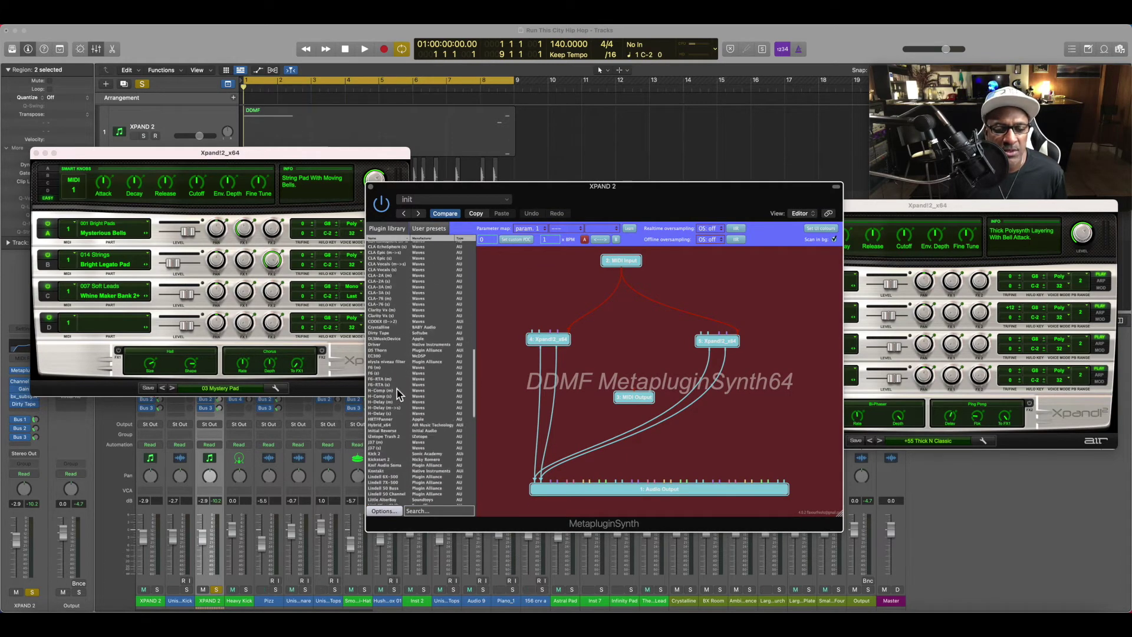
click(462, 342)
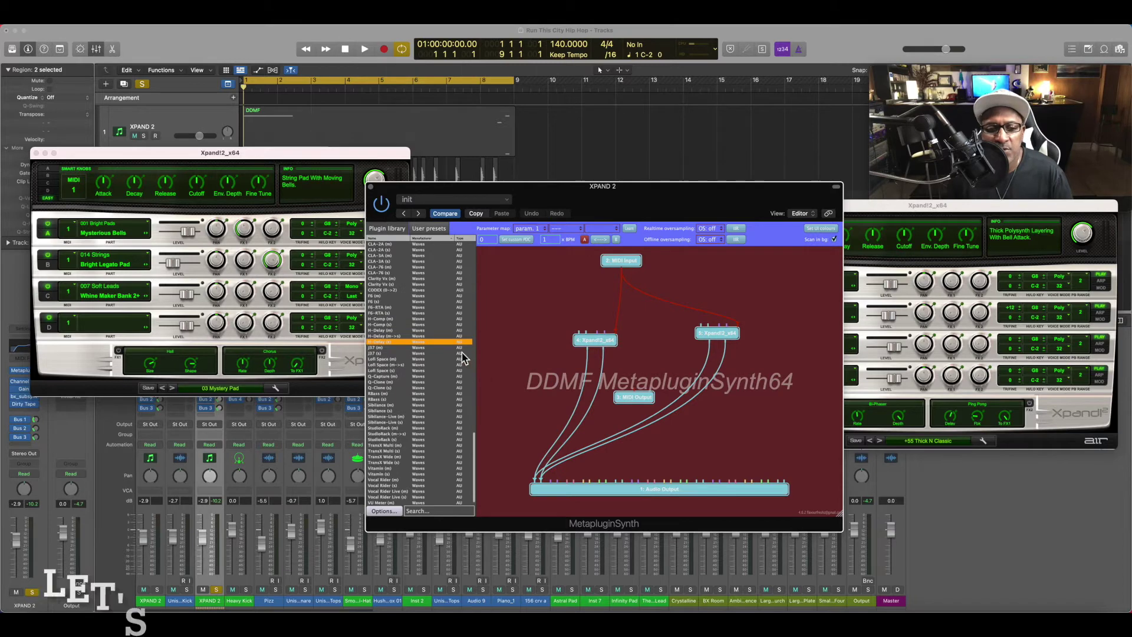
drag(412, 342, 523, 311)
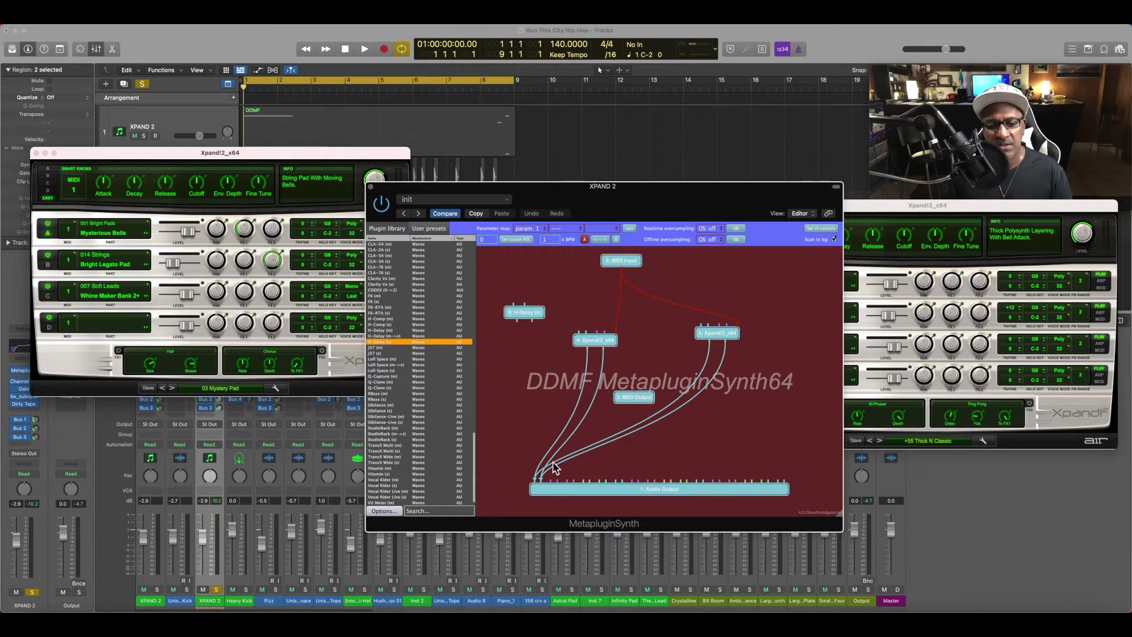
- Reroute both audio outputs of the first Xpand!2 through H-Delay and connect the delay's outputs to the Audio Output
drag(537, 472, 515, 308)
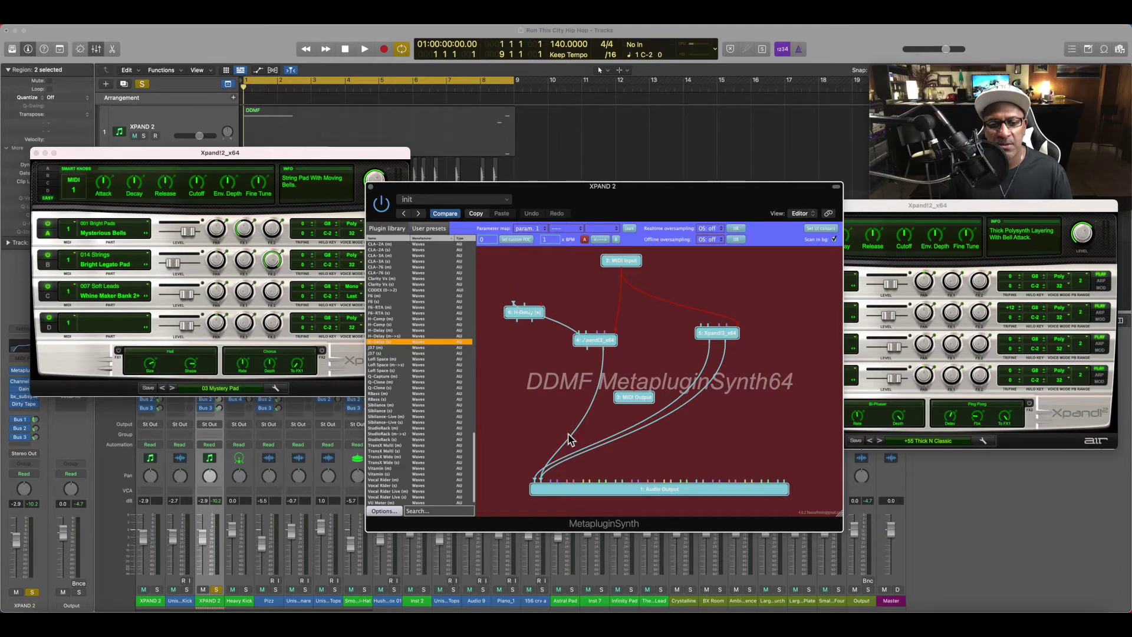
drag(554, 463, 538, 485)
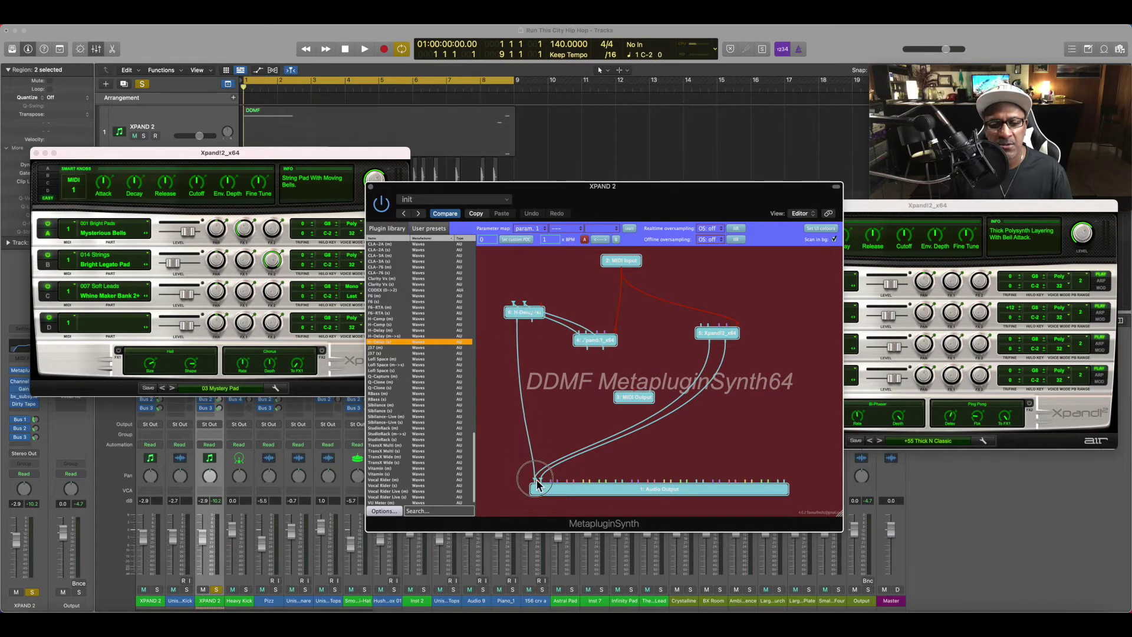
drag(530, 319, 544, 482)
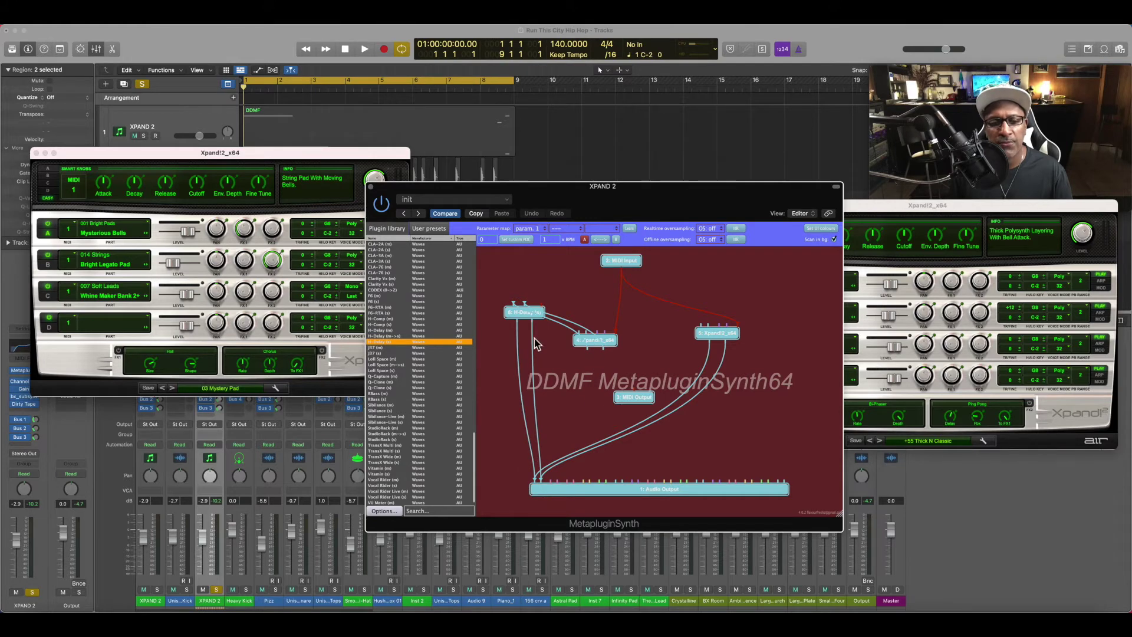
- Open the H-Delay editor above the graph, adjust its feedback, and set the delay time to 1/8 T
click(207, 253)
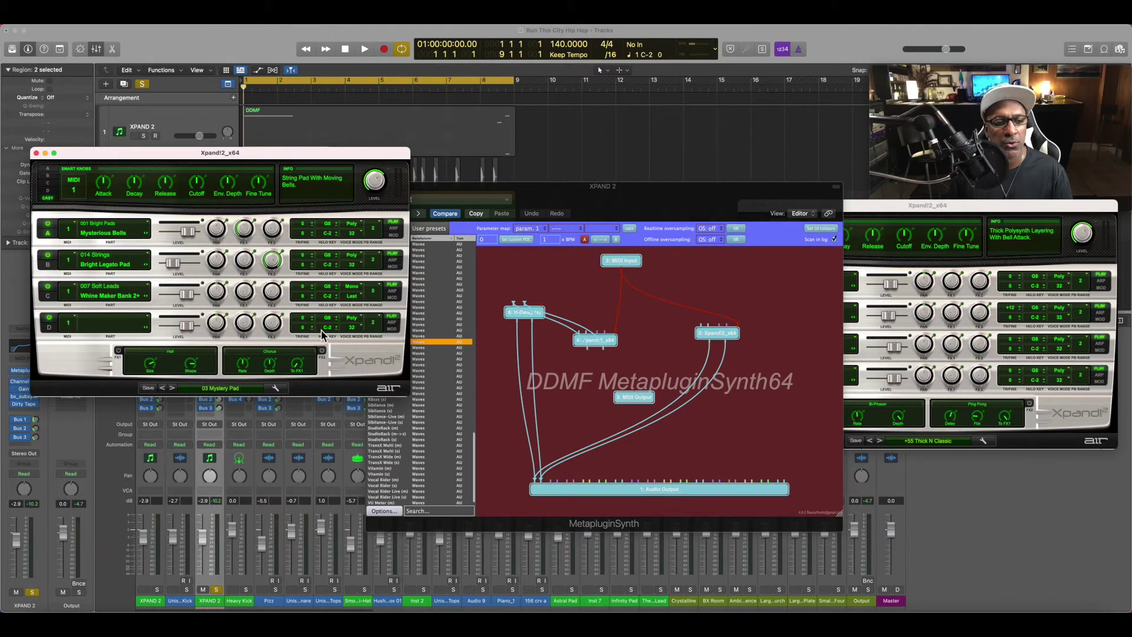
click(529, 313)
double_click(529, 313)
drag(380, 157, 656, 101)
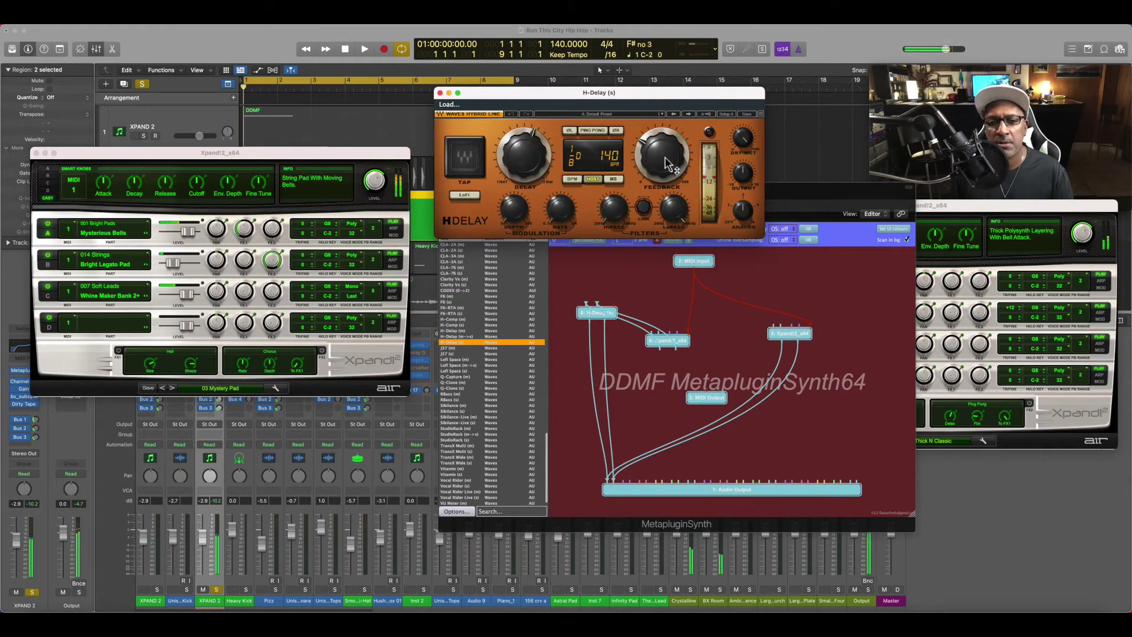
mouse_move(662, 156)
mouse_move(662, 156)
mouse_down()
mouse_move(662, 187)
mouse_move(662, 169)
mouse_up()
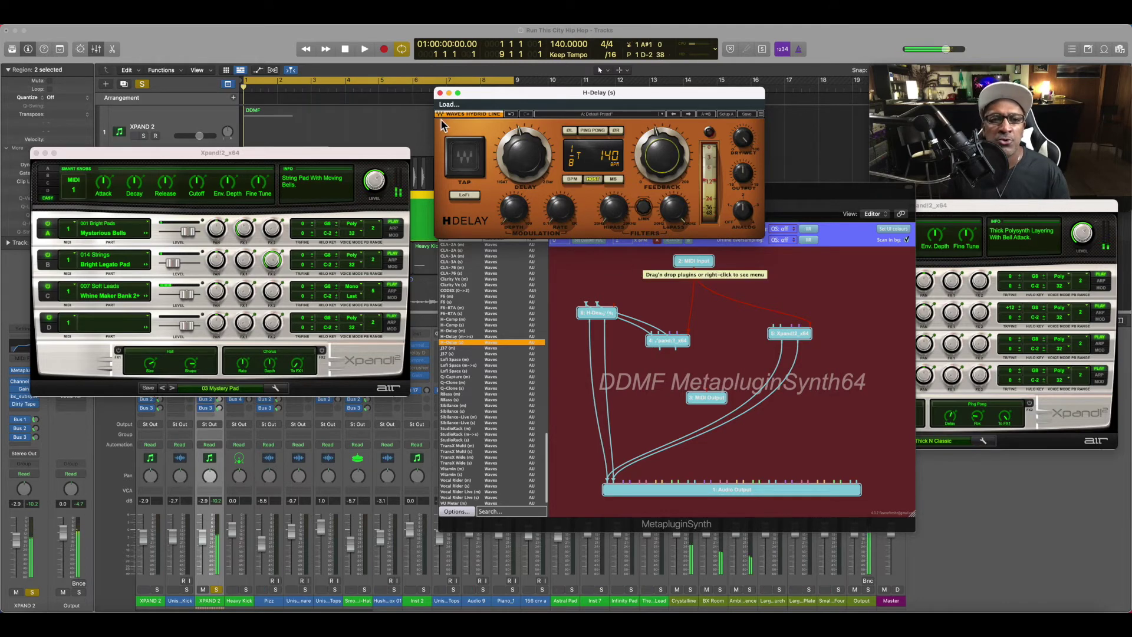
- Close the H-Delay editor, both Xpand!2 editors and the MetapluginSynth window
click(439, 93)
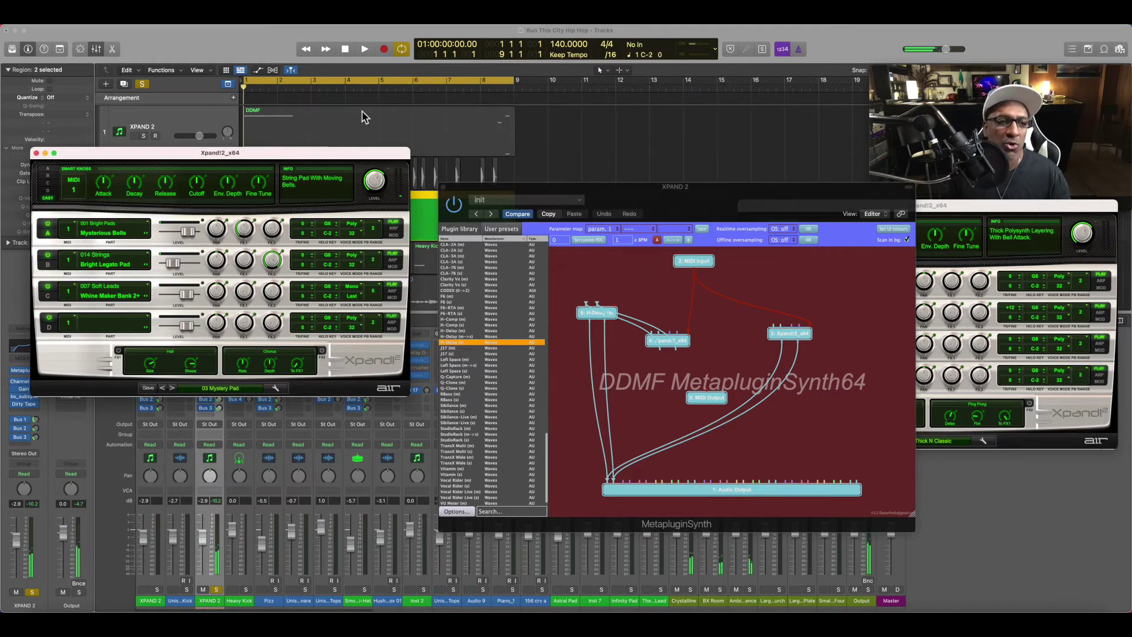
click(35, 153)
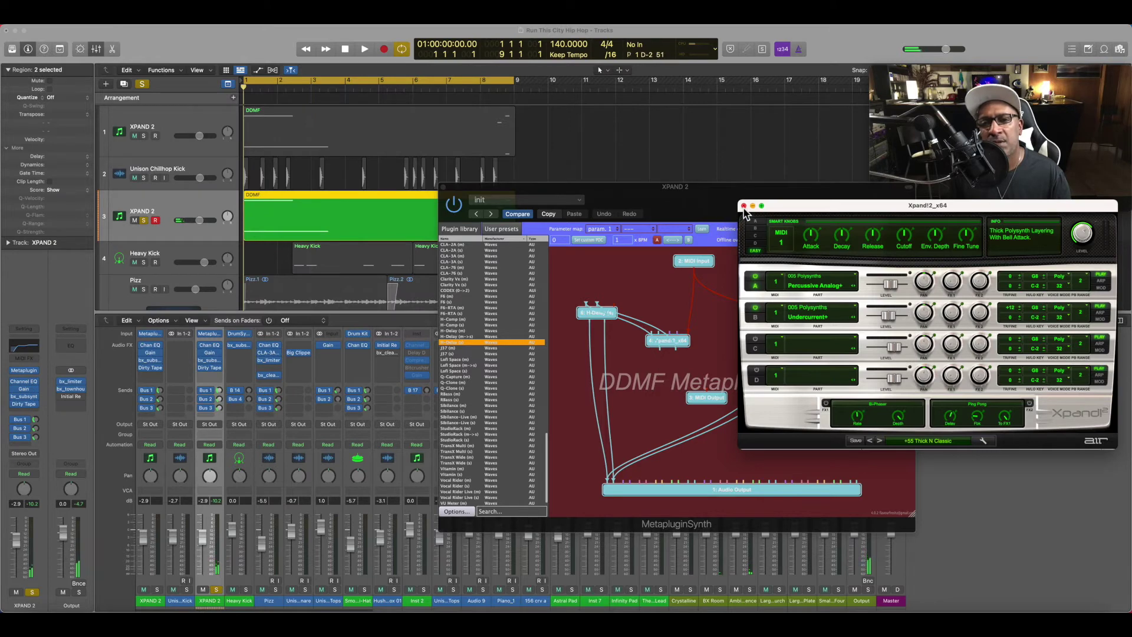
click(744, 206)
click(445, 187)
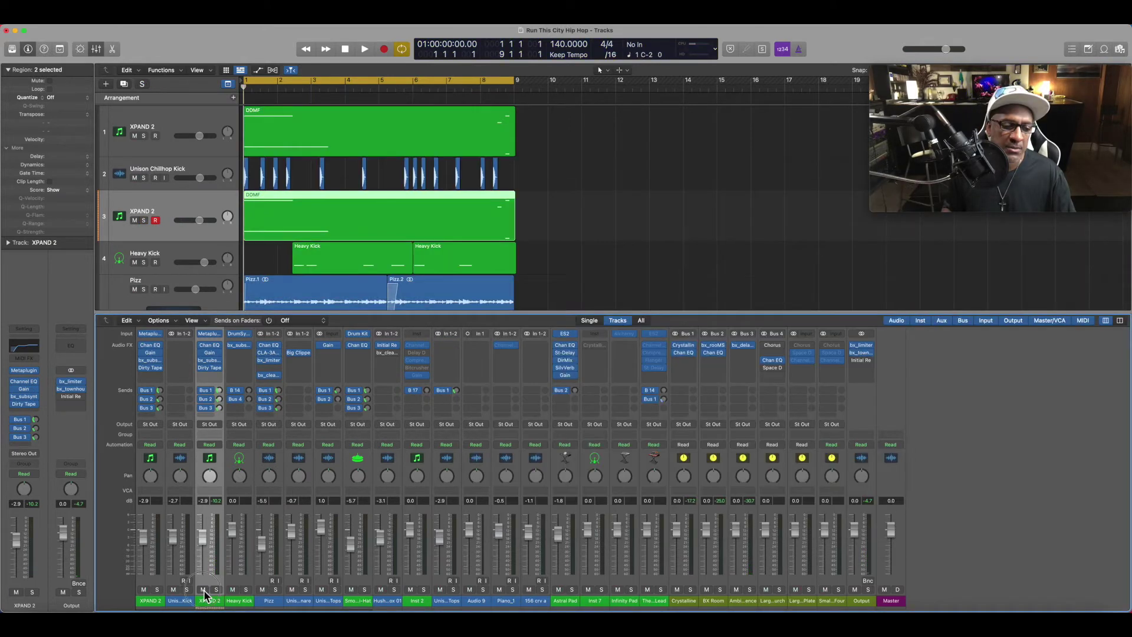
- Mute the XPAND 2 channel on track 3 and open the MetapluginSynth instrument on the track 1 XPAND 2 channel
click(203, 591)
click(150, 600)
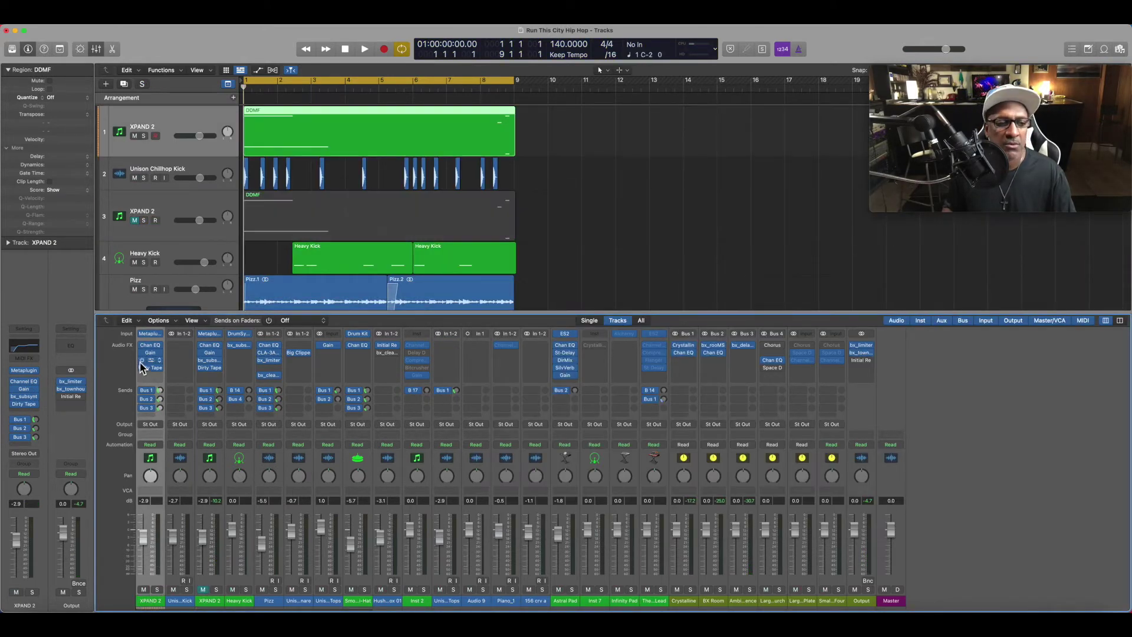
click(151, 335)
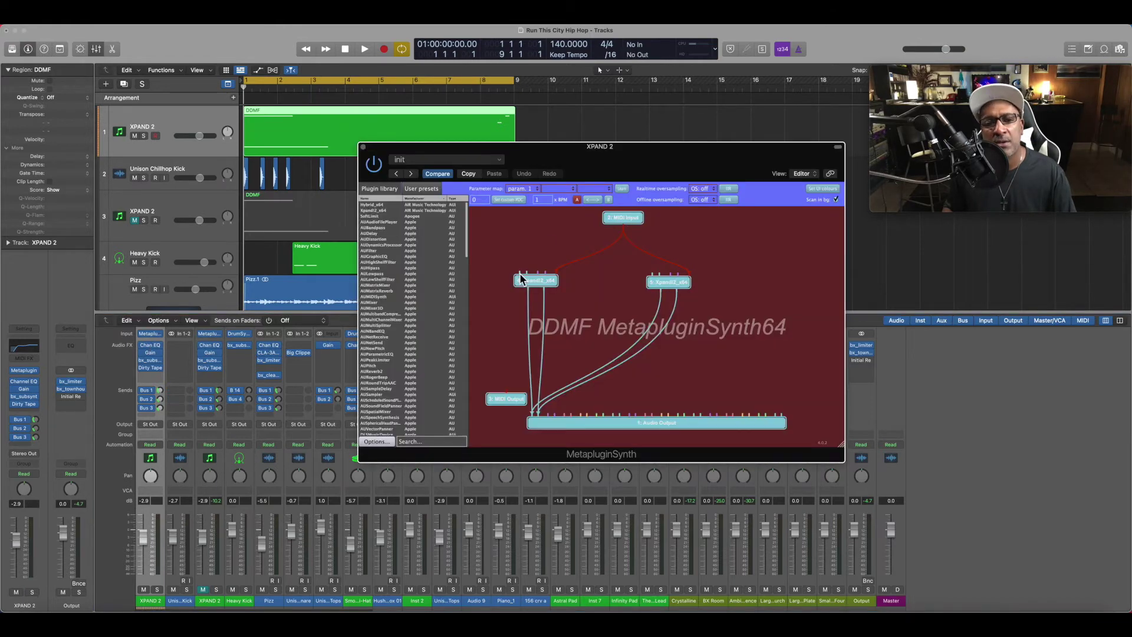
- Open the editors of both Xpand!2 instances in the graph and move them aside to compare their presets
double_click(541, 284)
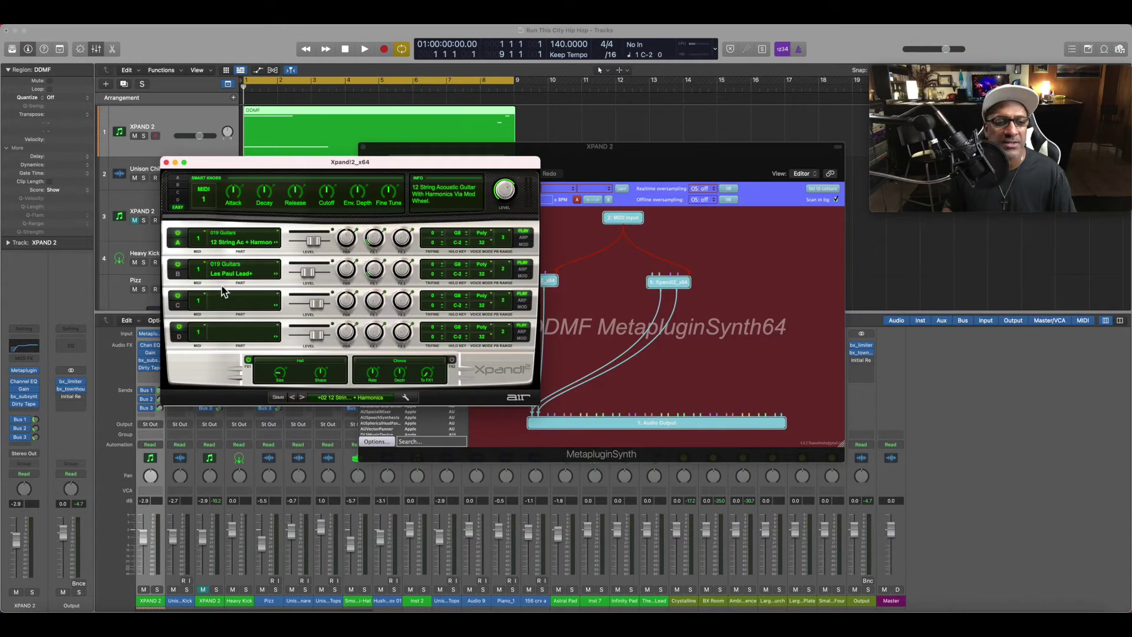
drag(363, 173, 248, 172)
click(533, 246)
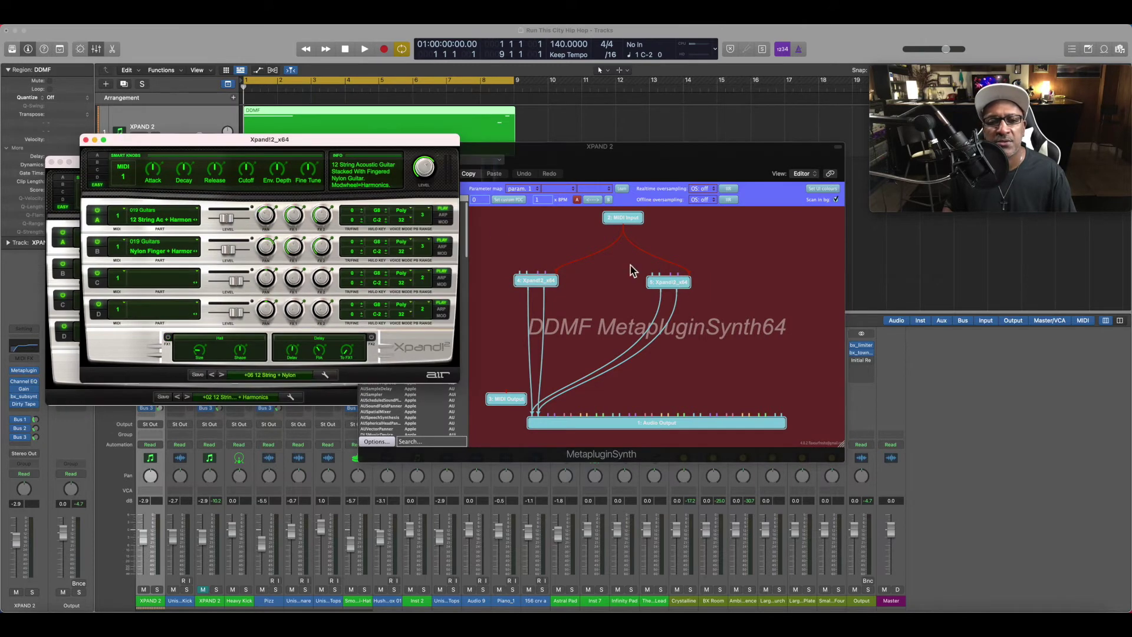
double_click(674, 284)
drag(456, 149, 876, 162)
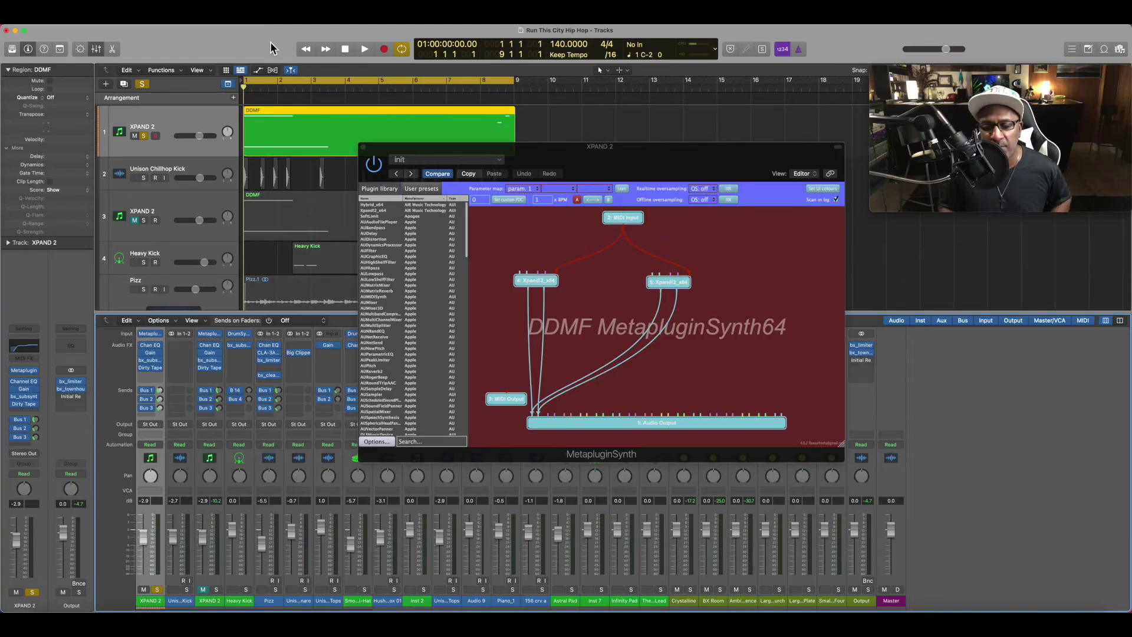
- Play the soloed XPAND 2 track, close MetapluginSynth, and inspect the Crystalline, bx_rooMS and bx_delay 2500 effects on the bus channels
key(space)
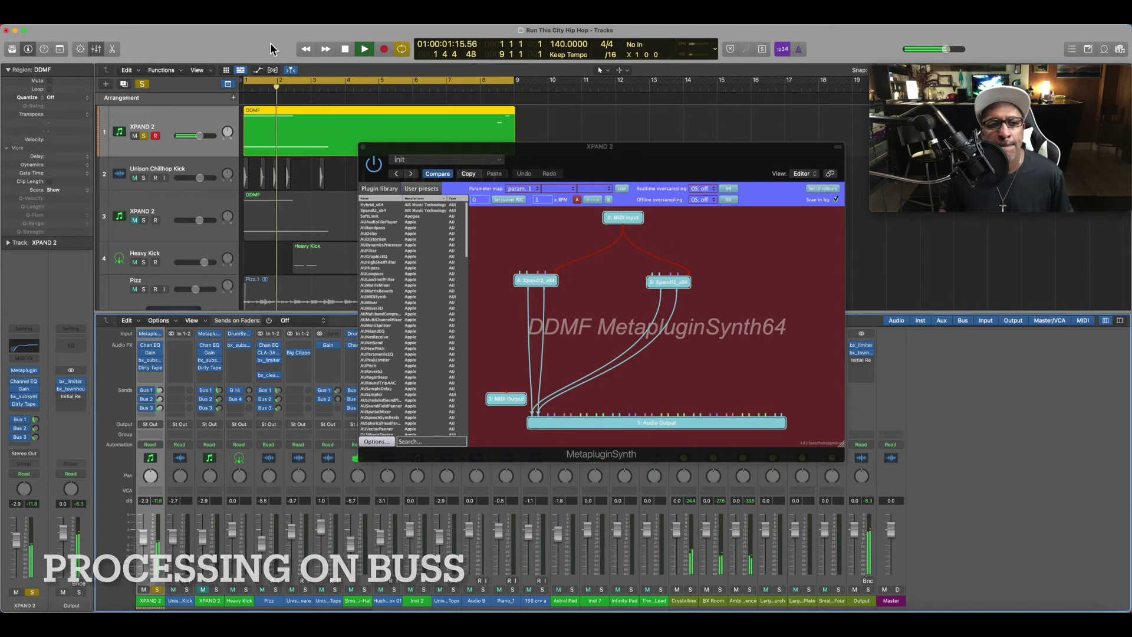
key(super+w)
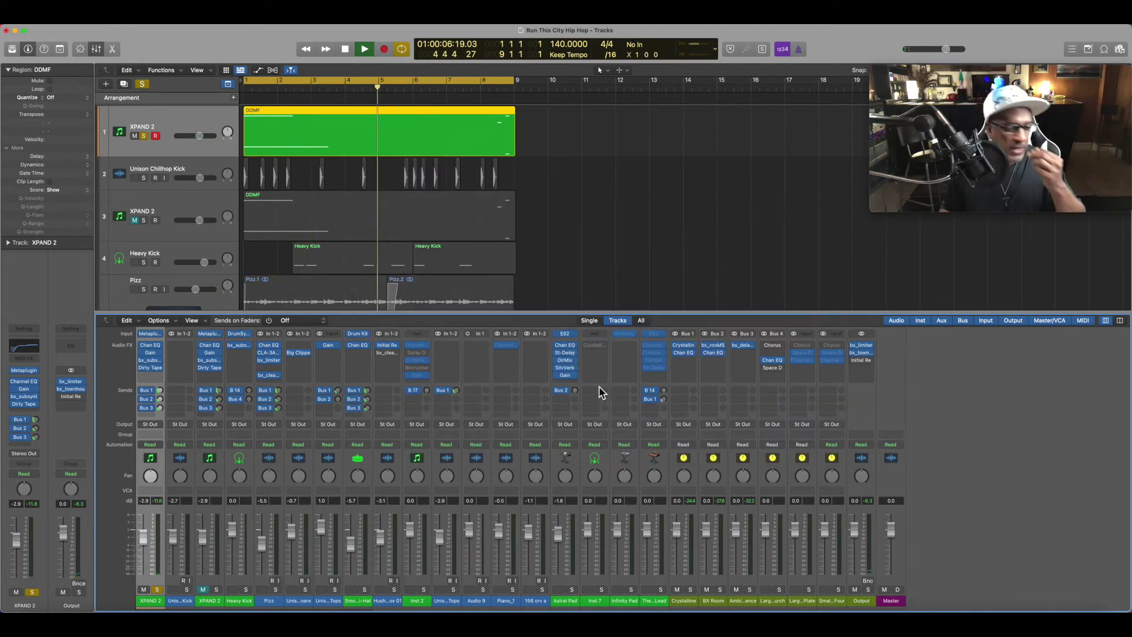
click(689, 350)
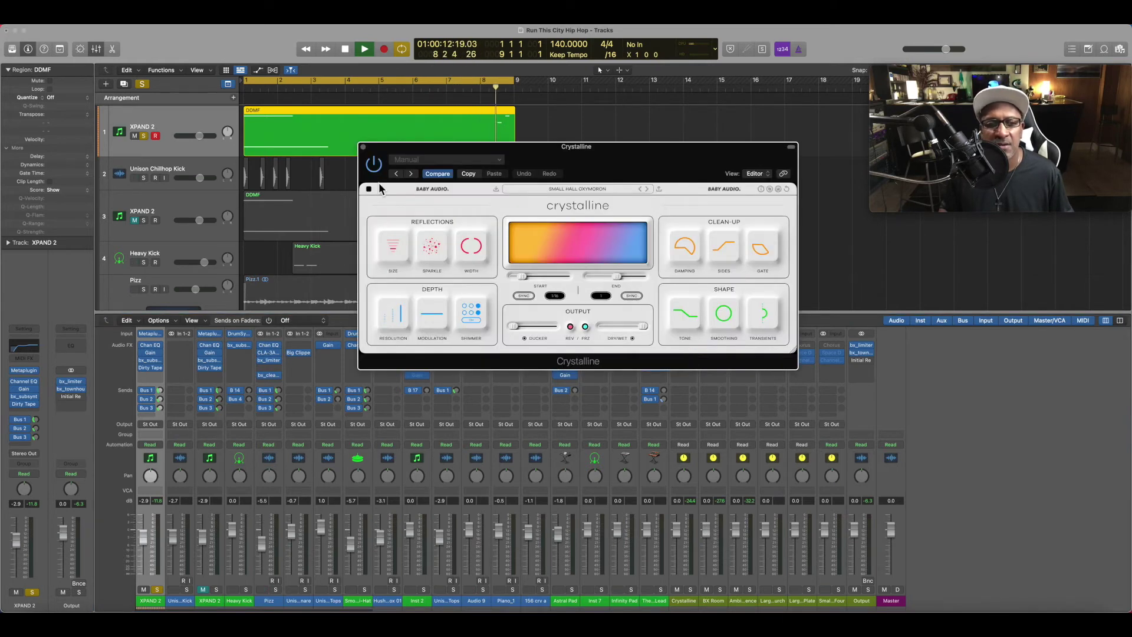
click(363, 147)
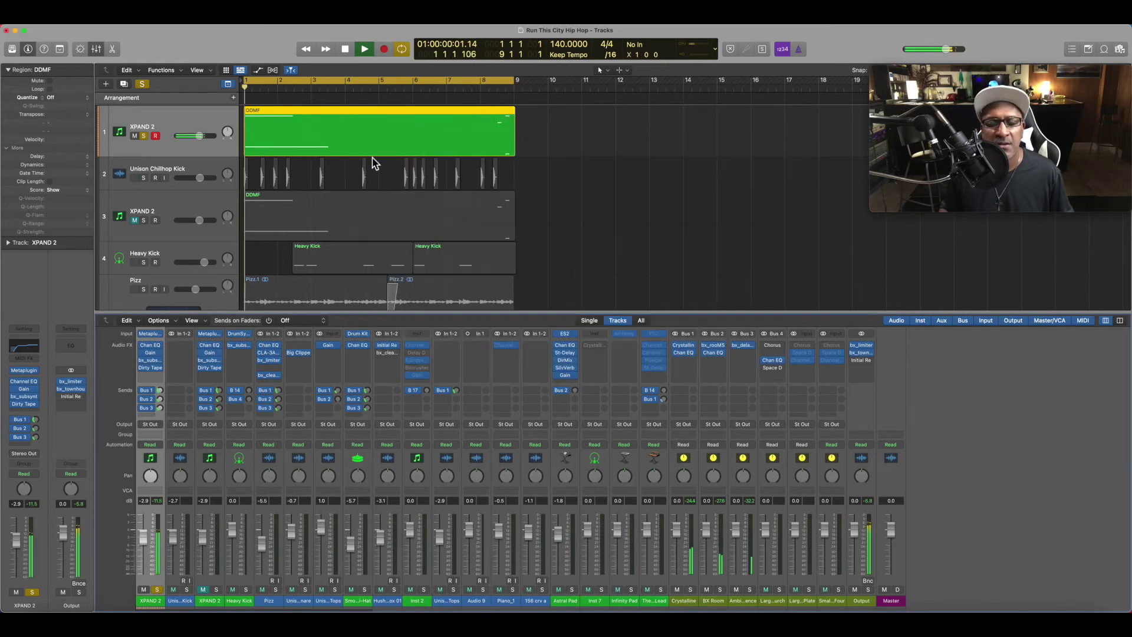
click(716, 352)
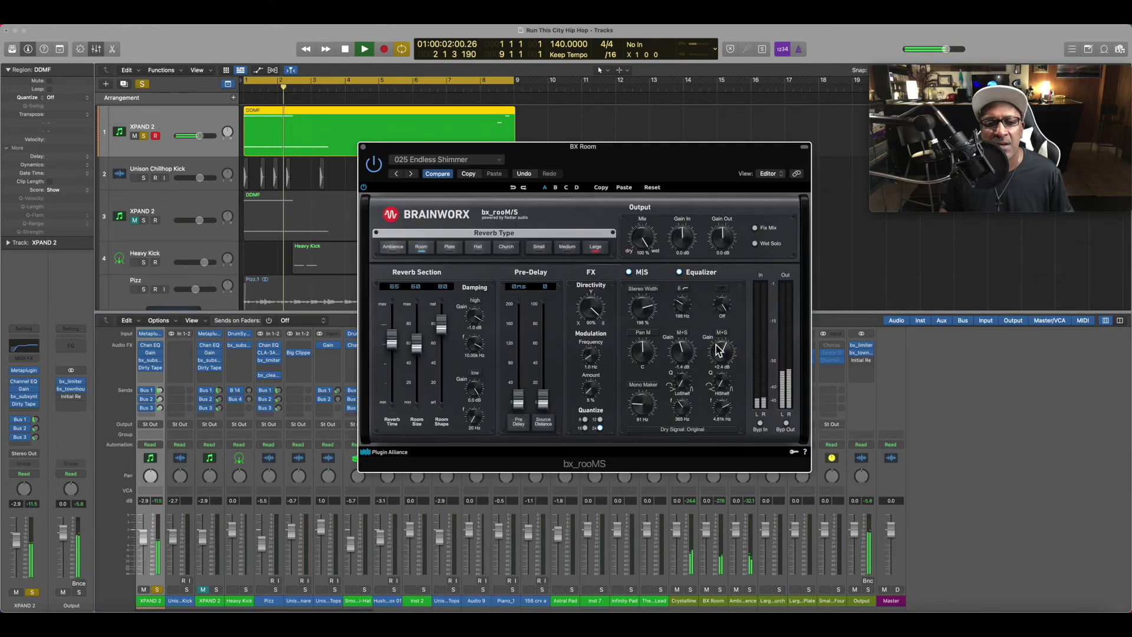
click(363, 146)
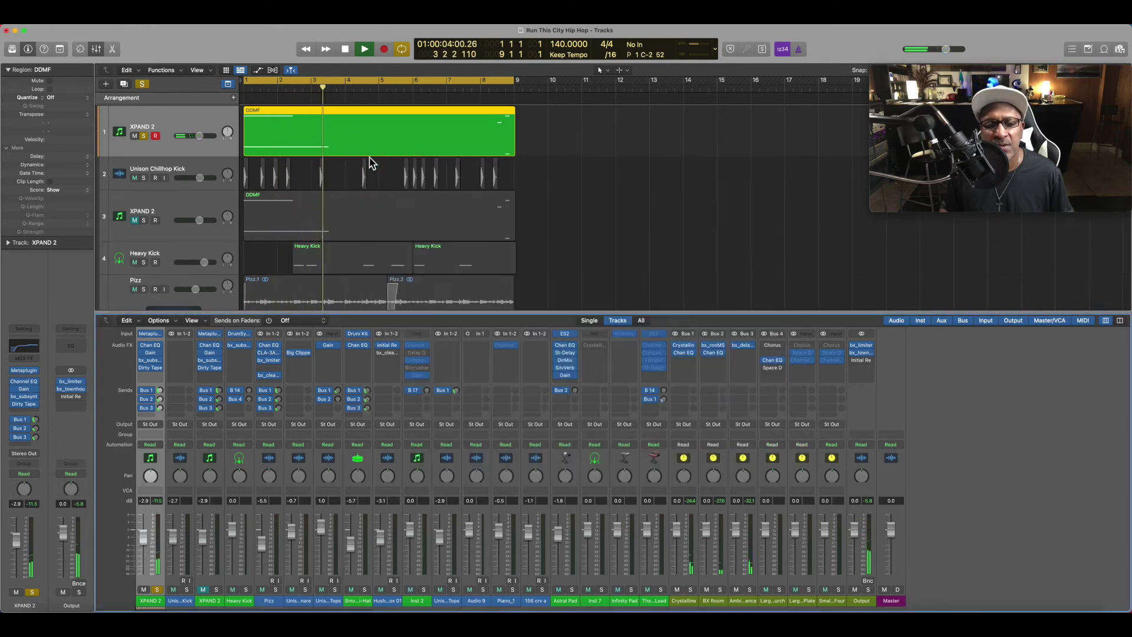
click(743, 345)
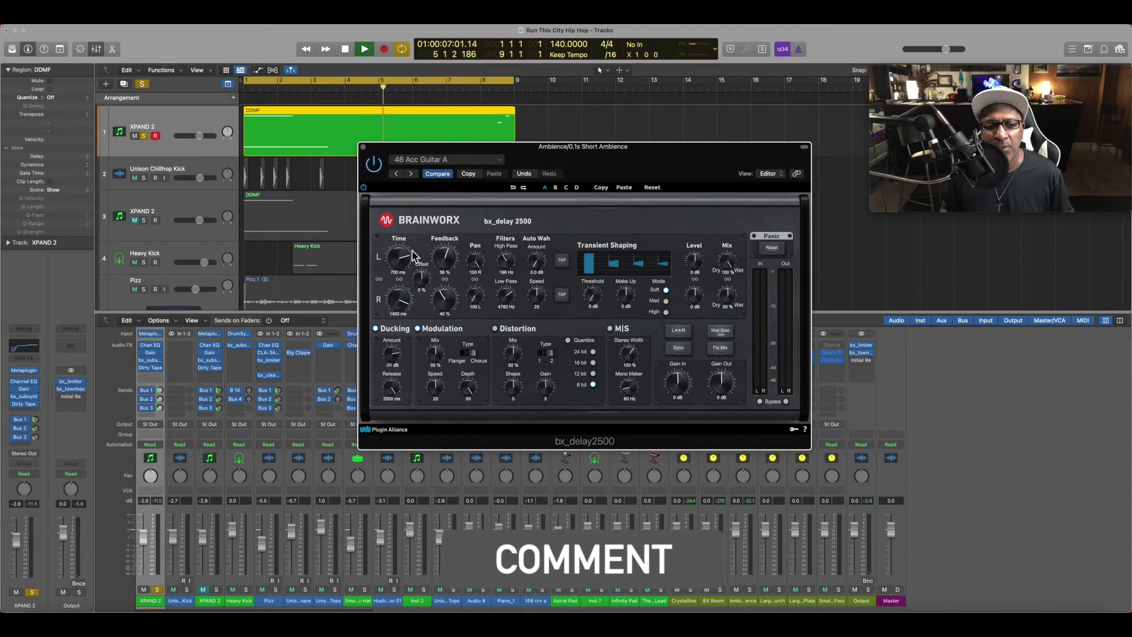
click(362, 147)
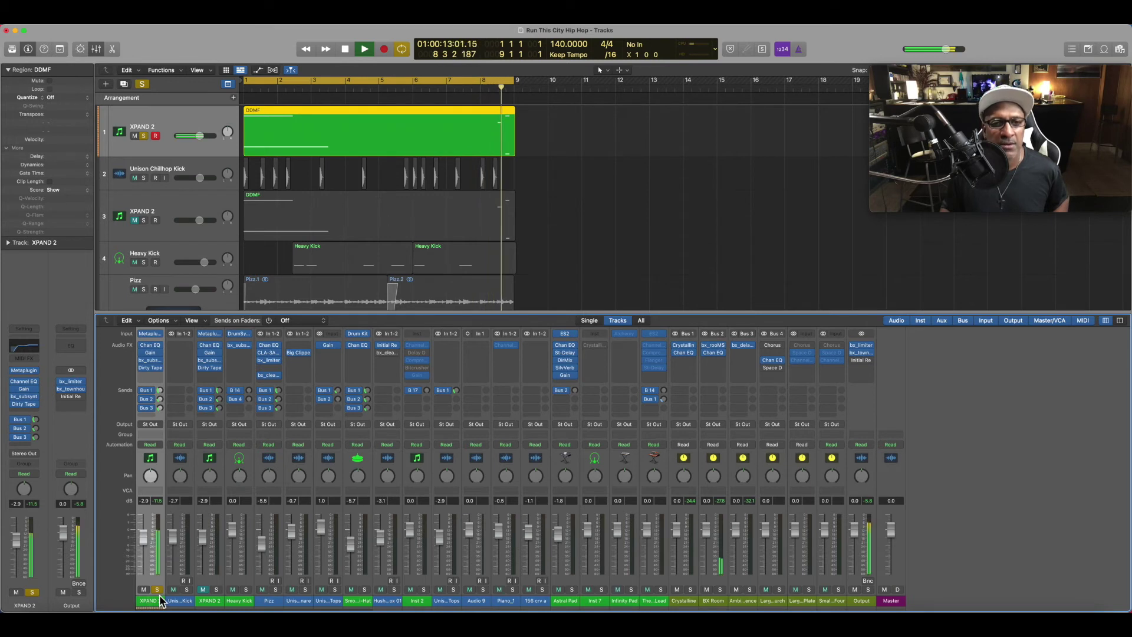
- Turn off solo on the track 1 XPAND 2 channel and play the layered sound within the full mix
key(space)
click(158, 591)
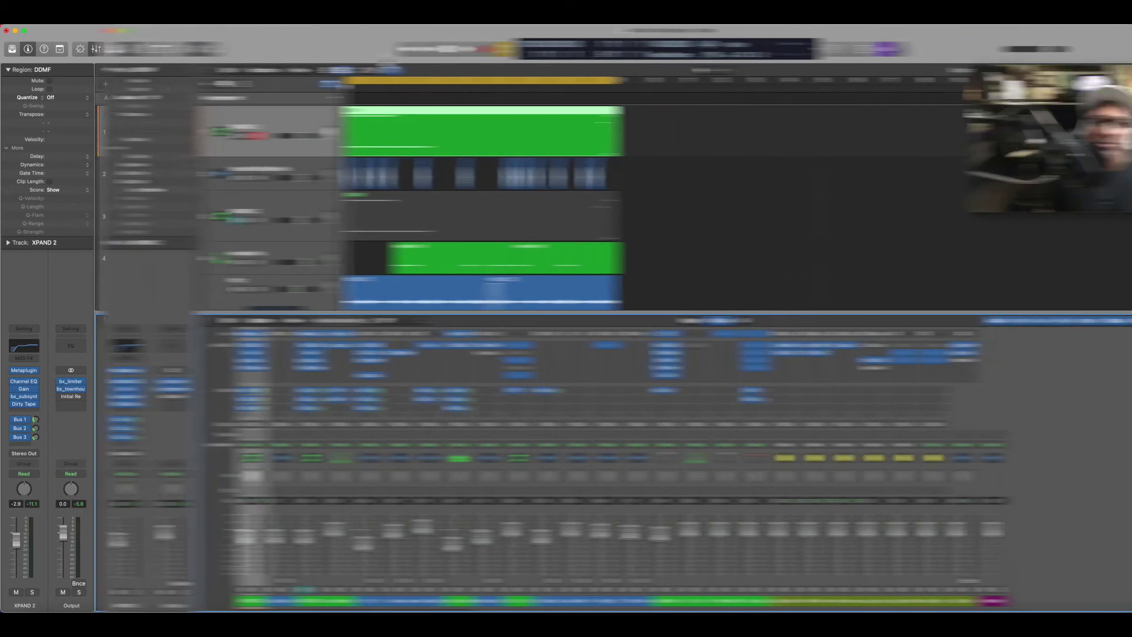
key(space)
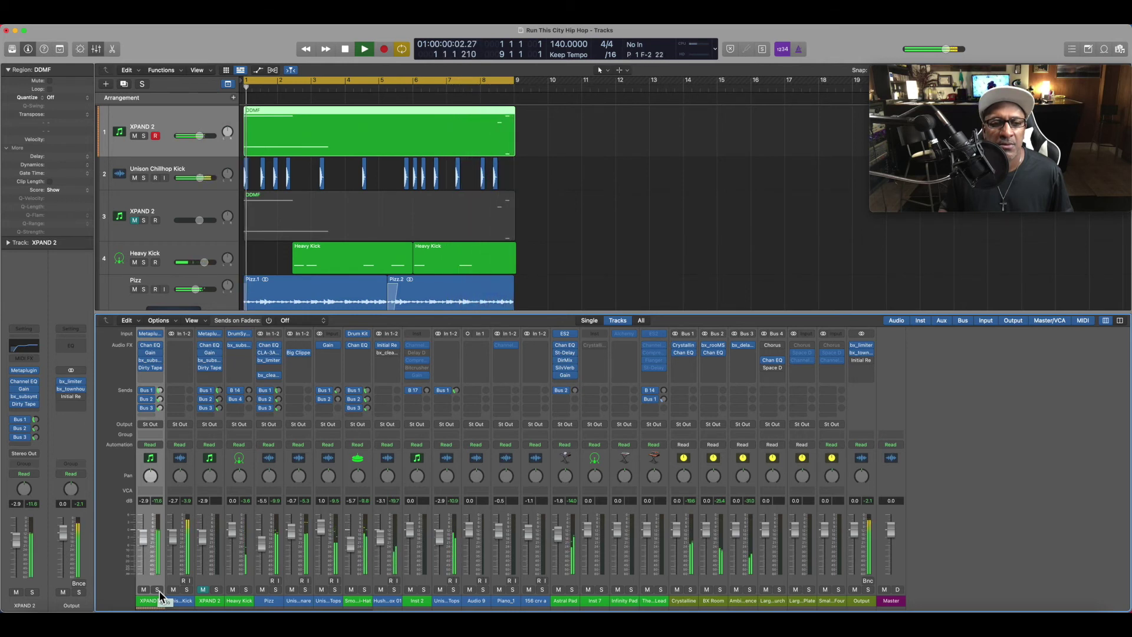
key(space)
- Open the first Xpand!2 inside track 1's MetapluginSynth and play the mix with part B, Les Paul Lead+, switched off
click(153, 339)
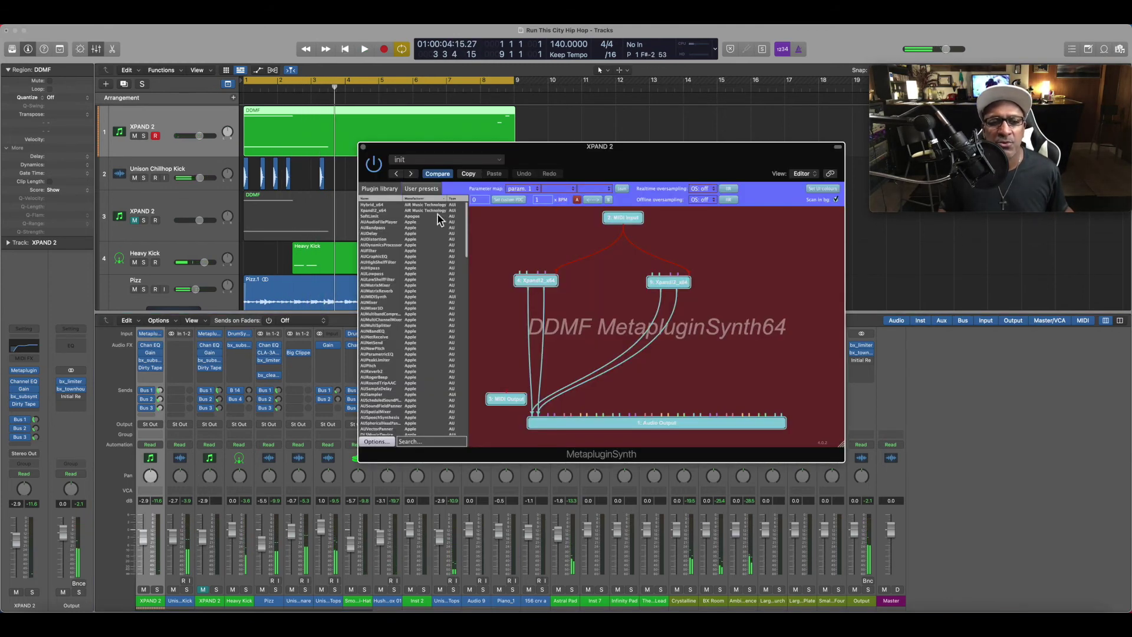
double_click(537, 281)
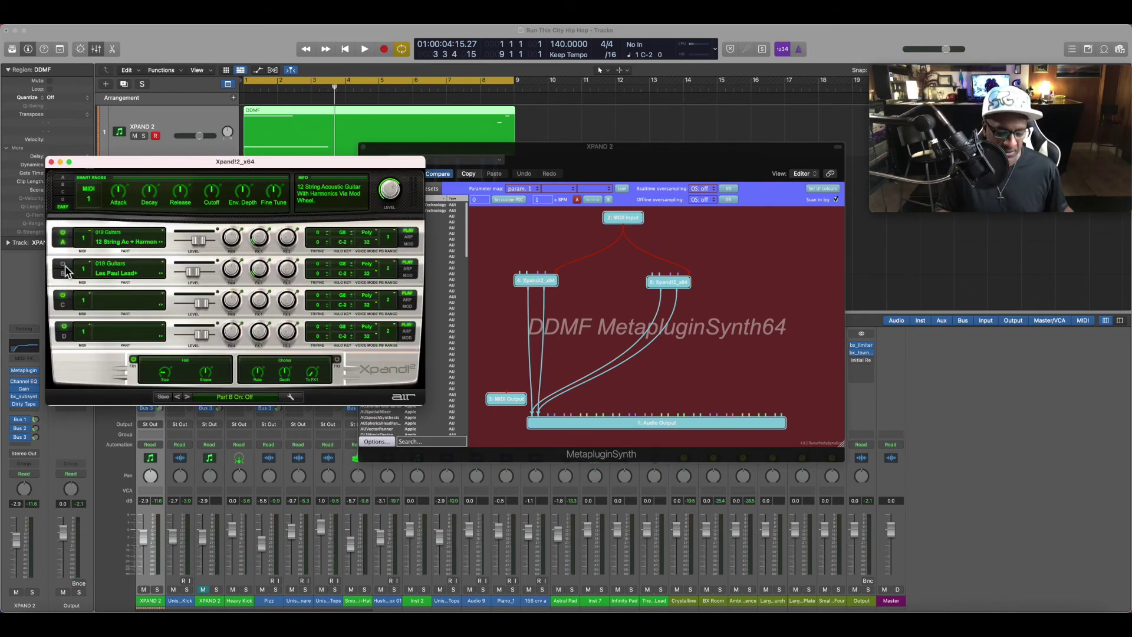
key(space)
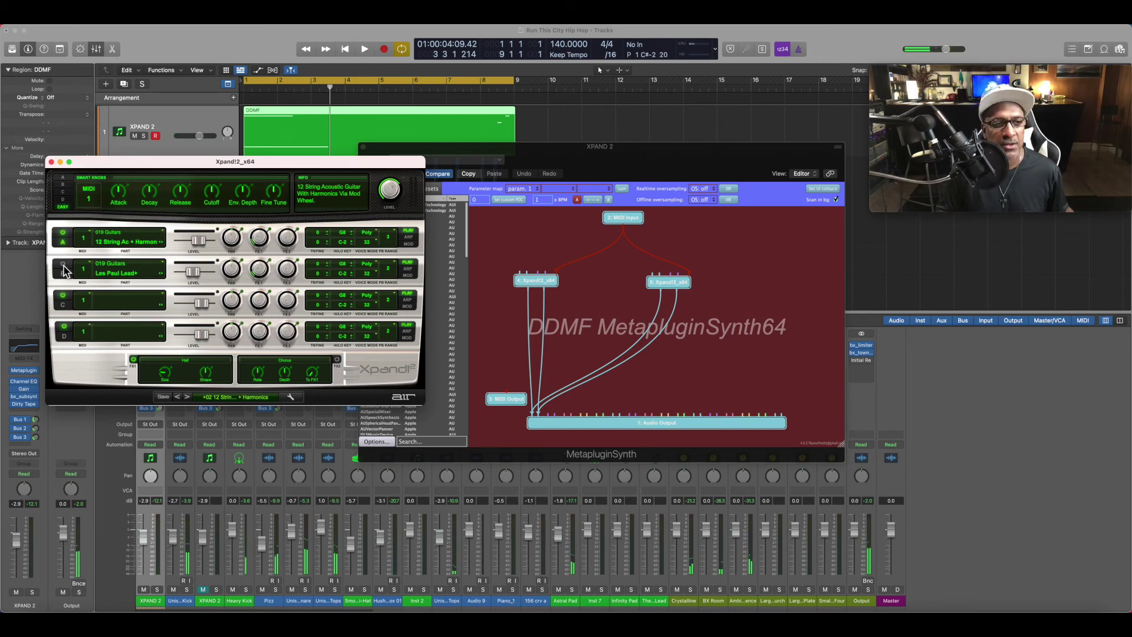
- Switch part B, Les Paul Lead+, back on in the first Xpand!2 and play the mix from the start
click(63, 265)
key(space)
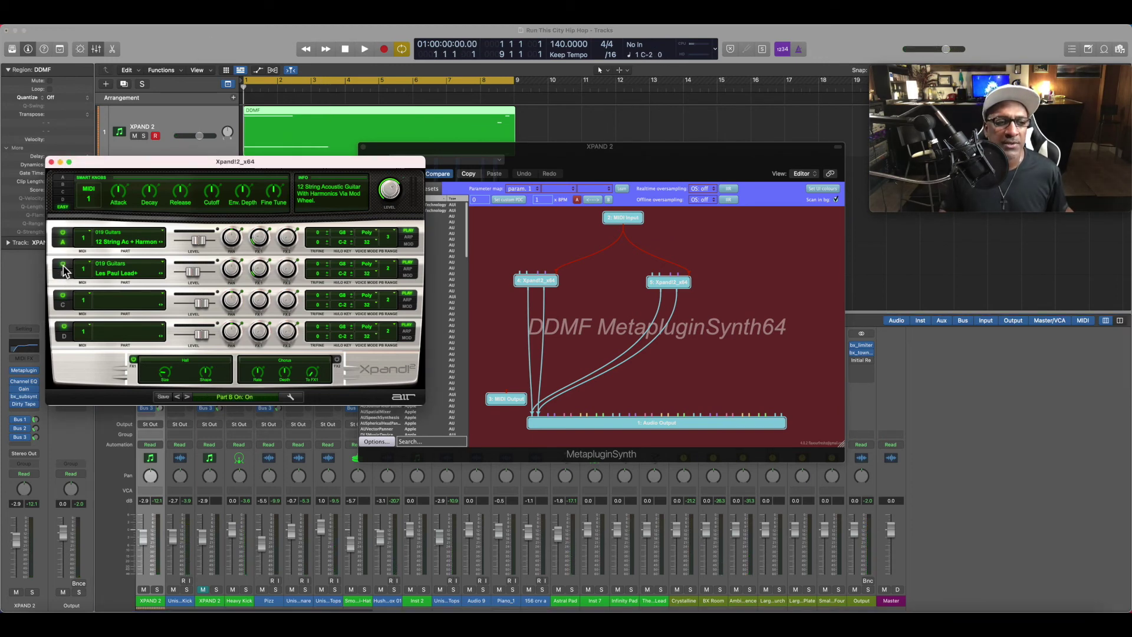
key(space)
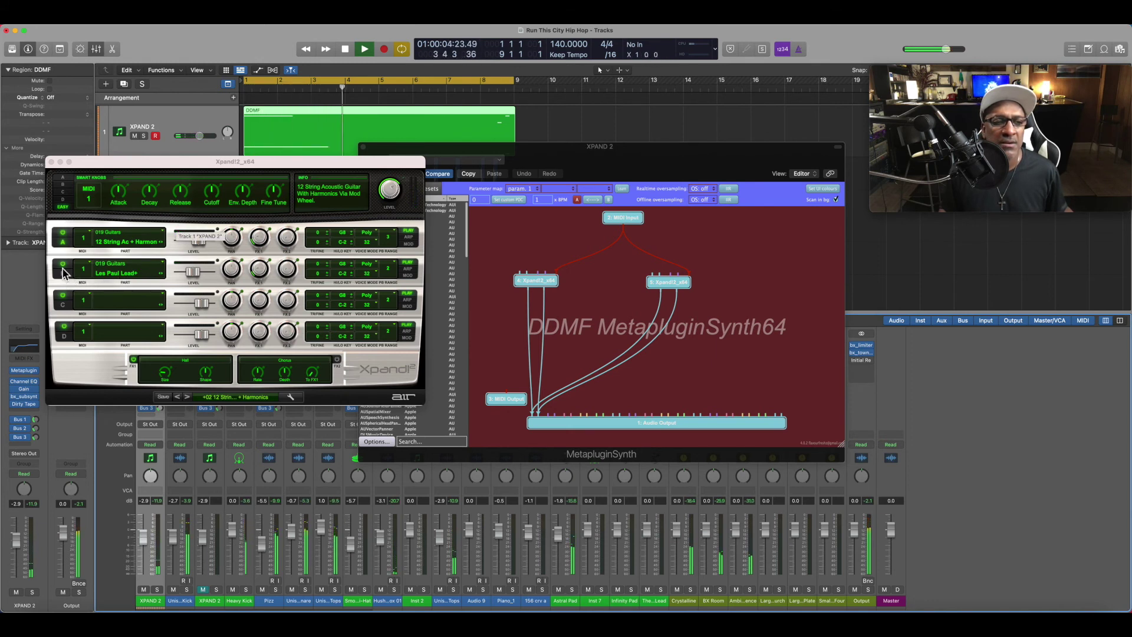
- Switch off part B, Les Paul Lead+, in the first Xpand!2 and replay the mix to compare the sound
click(63, 269)
key(space)
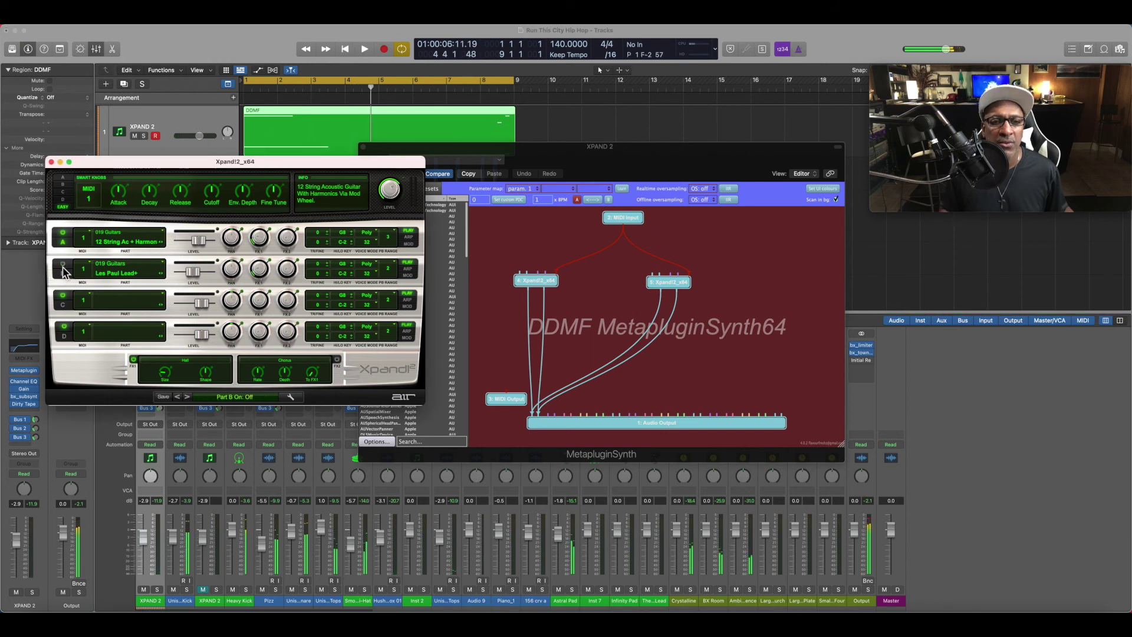
key(space)
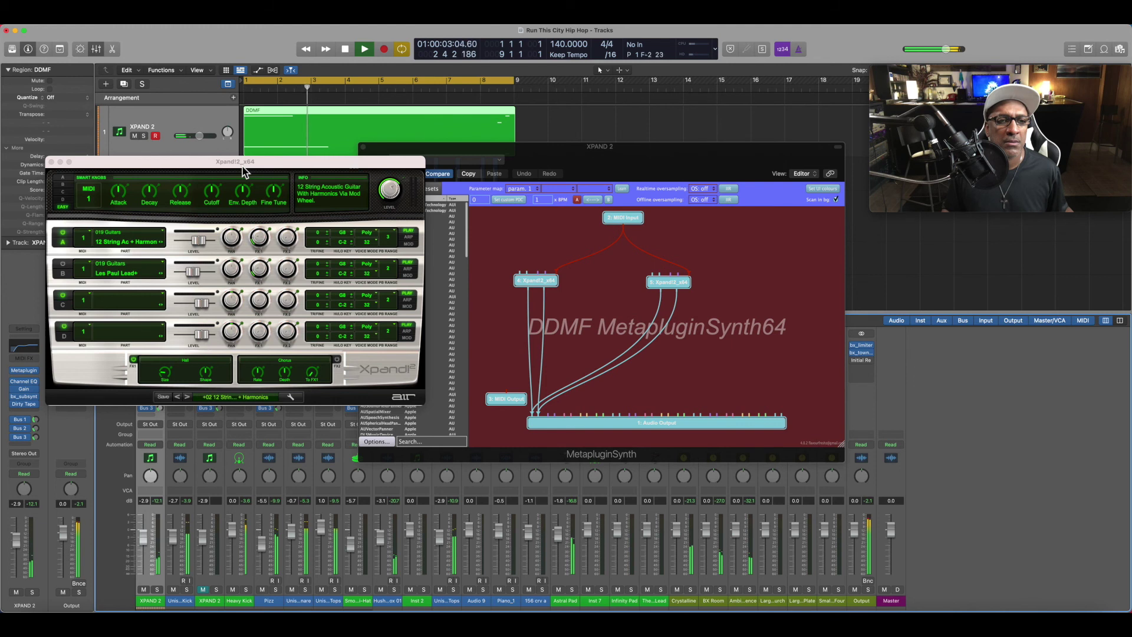
key(space)
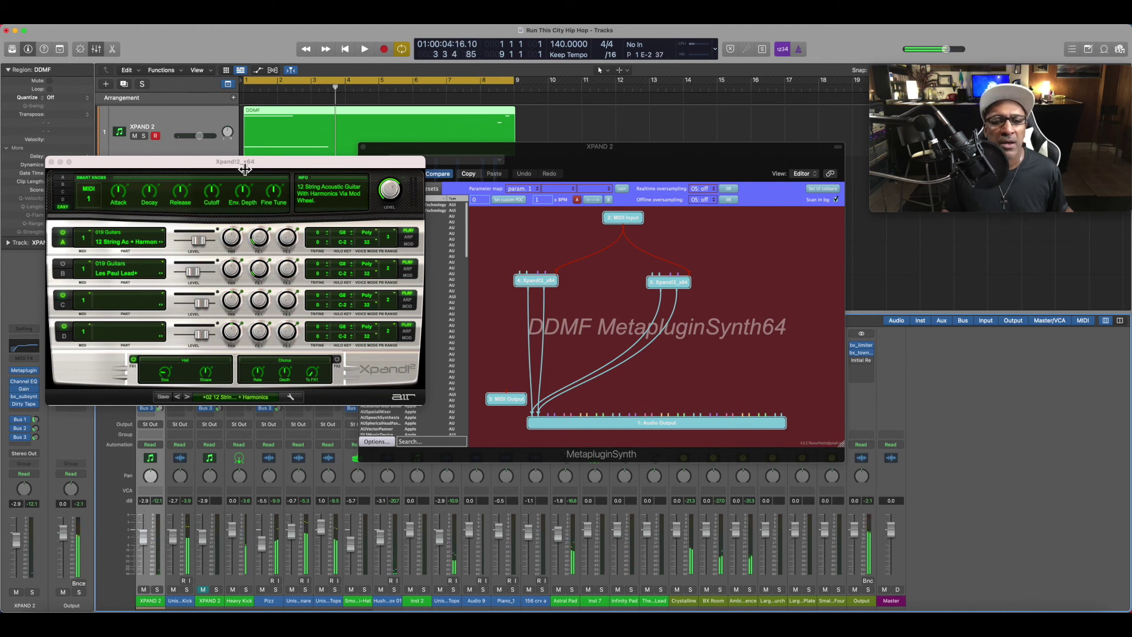